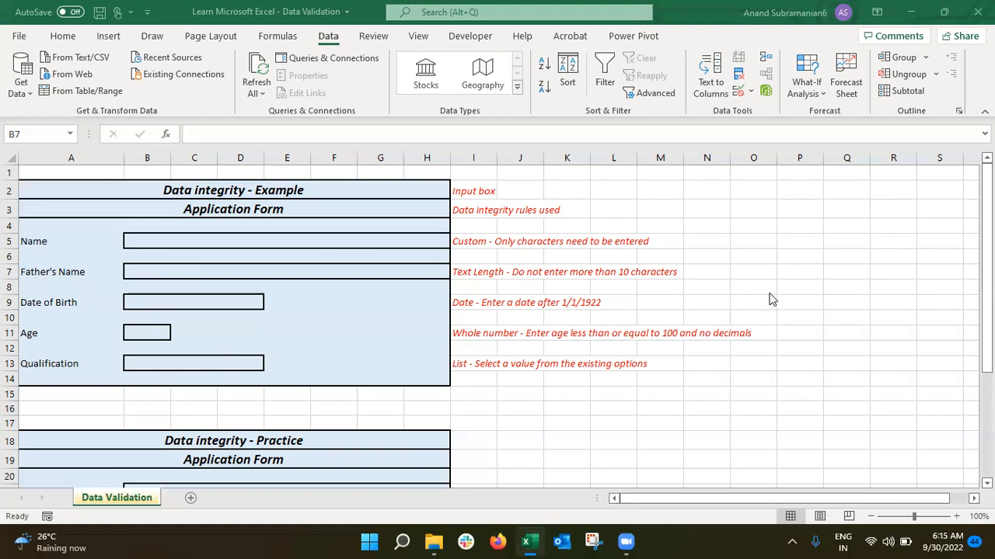
Step: Enter the sample qualifications "B.Sc. Maths" in cell P6 and "BSc Maths" in cell P7
{"action": "left_click", "coordinate": [801, 260]}
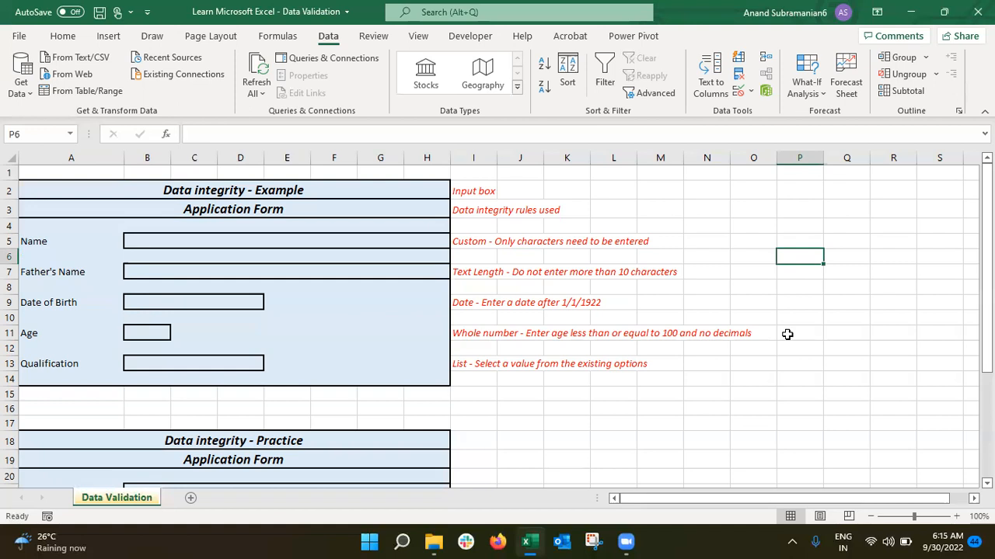
{"action": "type", "text": "B."}
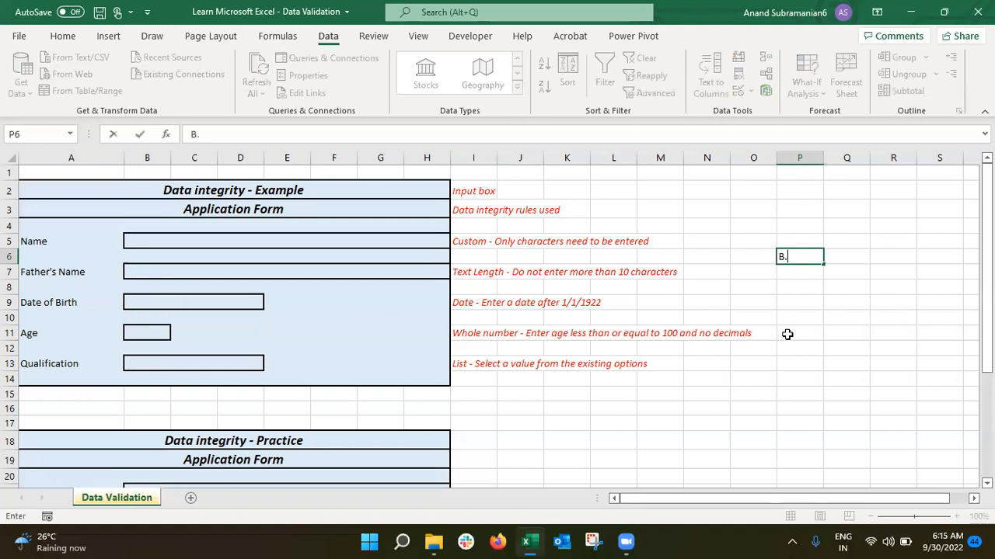
{"action": "type", "text": "Sc. Maths"}
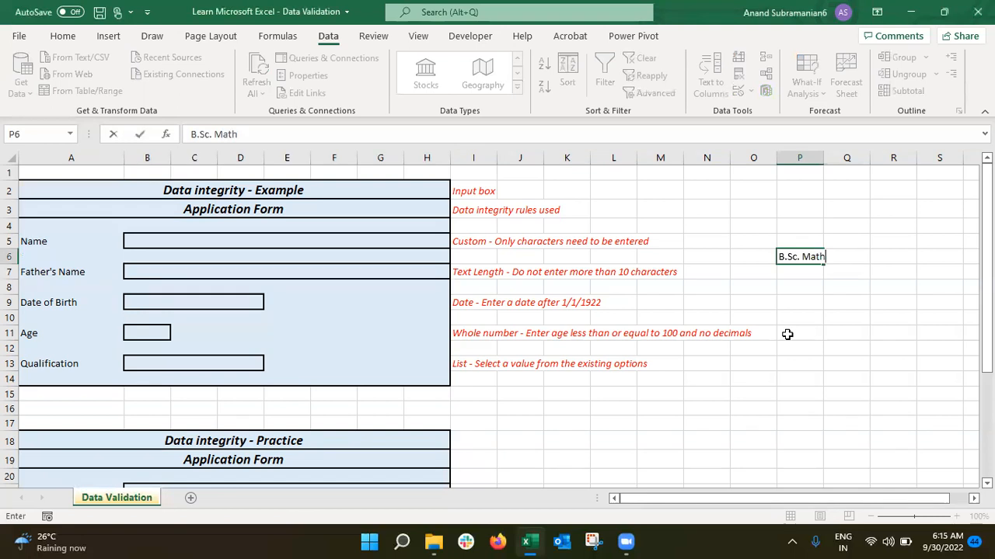
{"action": "key", "text": "Return"}
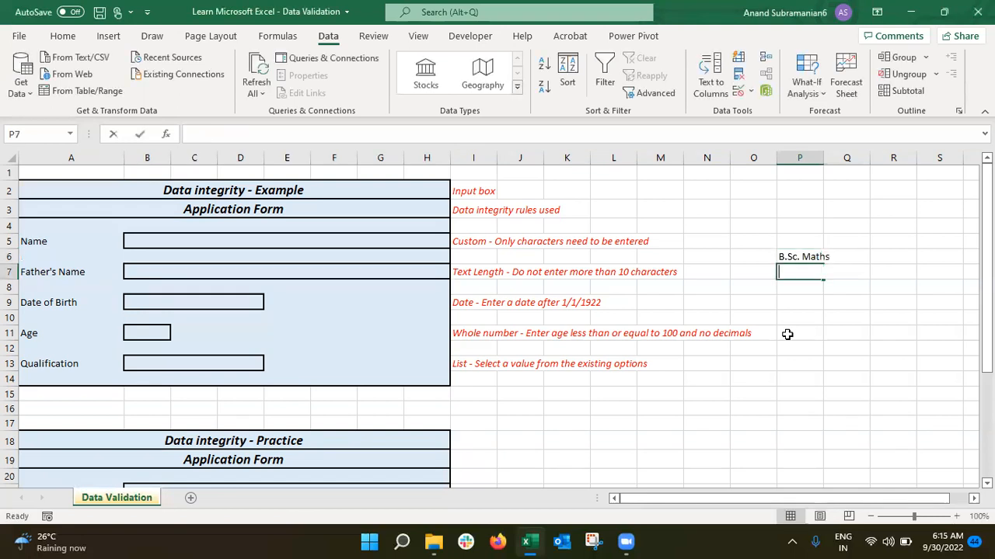
{"action": "type", "text": "BSC"}
{"action": "key", "text": "BackSpace"}
{"action": "type", "text": "c"}
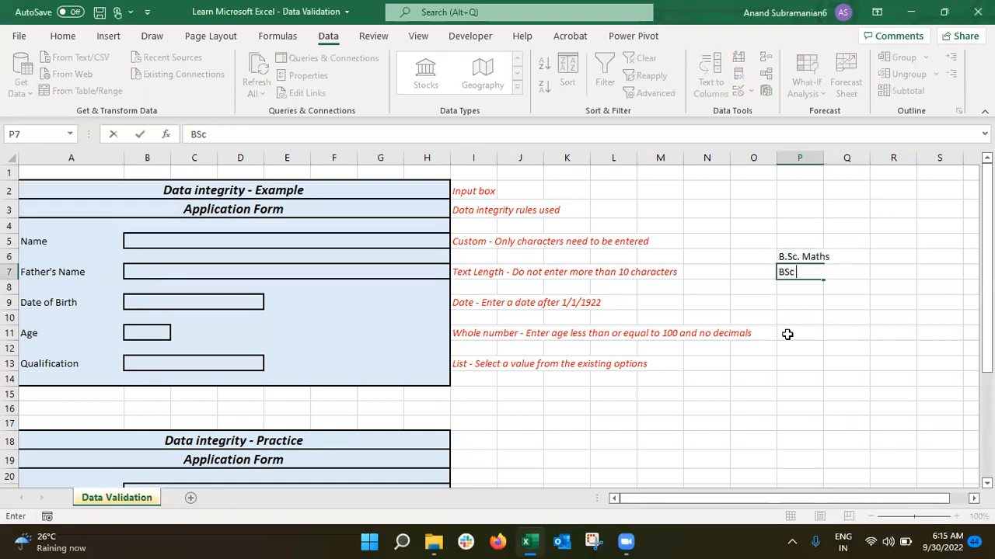
{"action": "type", "text": " Maths"}
{"action": "key", "text": "Return"}
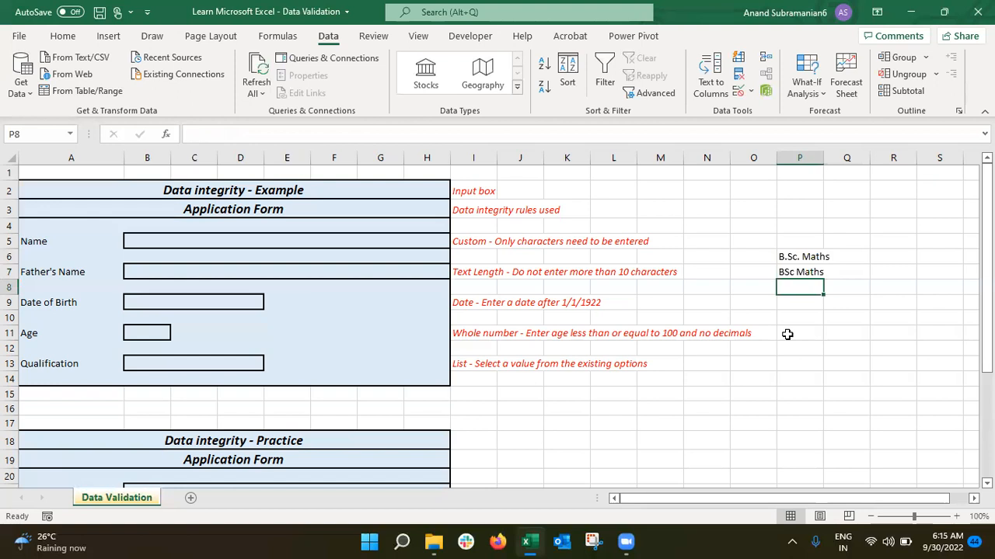
Step: Add the inconsistent qualification variants "B.Sc. Math" in cell P8 and "Maths" in cell P9
{"action": "type", "text": "B.Sc. Maths"}
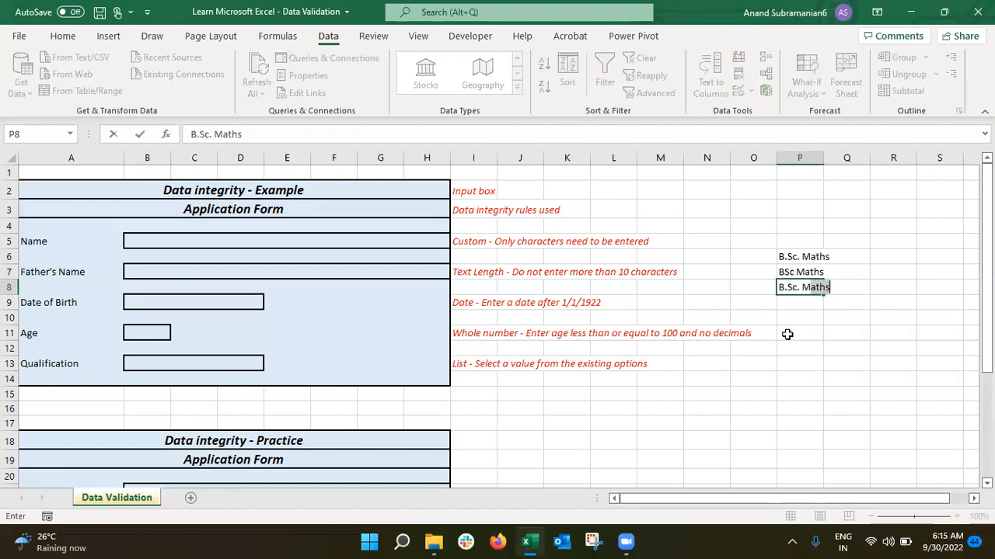
{"action": "key", "text": "BackSpace"}
{"action": "key", "text": "Return"}
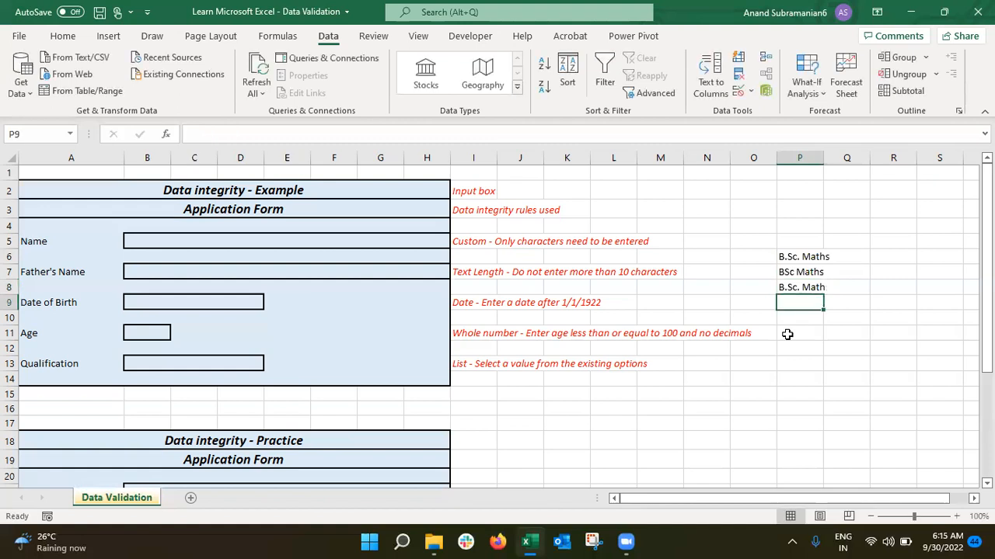
{"action": "type", "text": "Maths"}
{"action": "key", "text": "Return"}
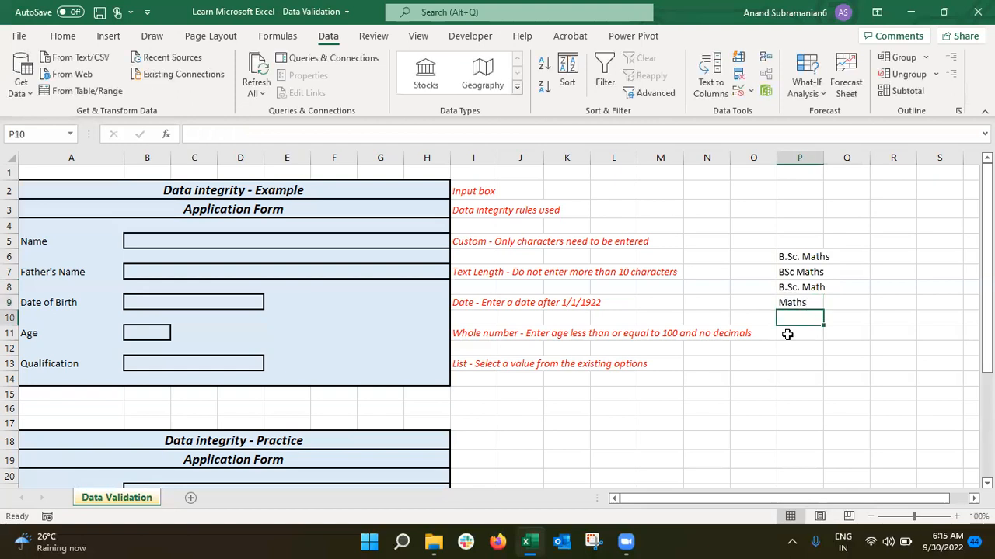
Step: Review the sample qualification entries and clear them from cells P6 to P9
{"action": "left_click", "coordinate": [799, 256]}
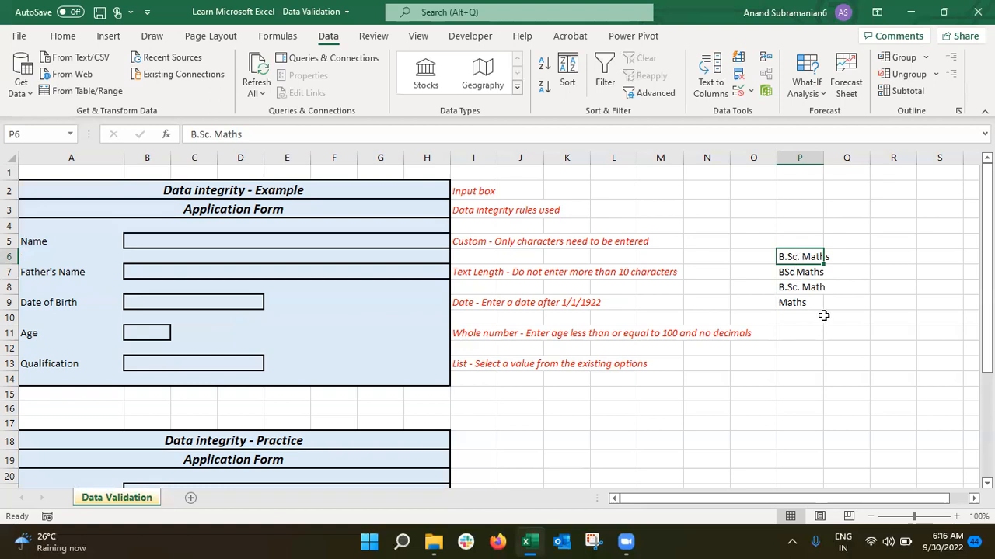
{"action": "left_click", "coordinate": [797, 272]}
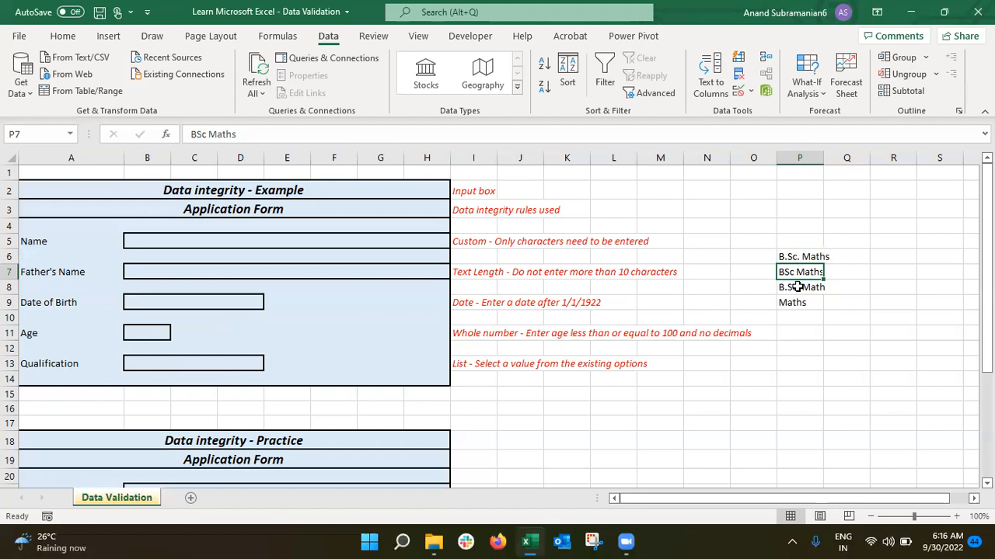
{"action": "left_click", "coordinate": [798, 287]}
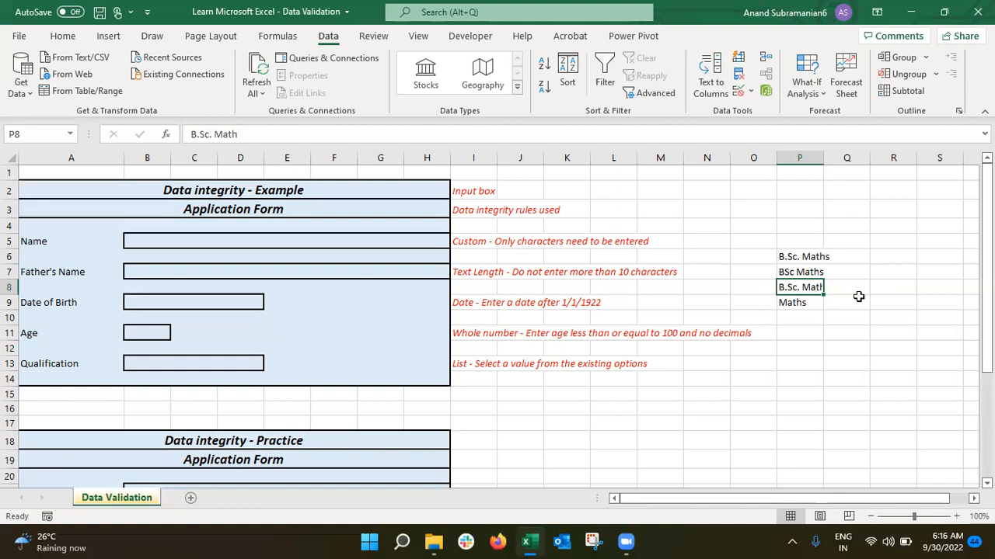
{"action": "key", "text": "Up"}
{"action": "key", "text": "Up"}
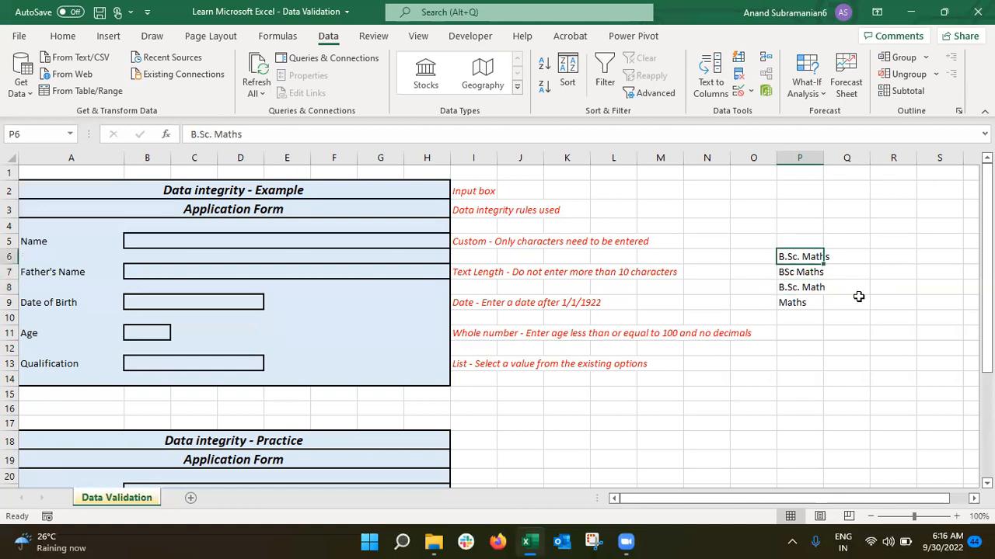
{"action": "key", "text": "ctrl+shift+Down"}
{"action": "key", "text": "Delete"}
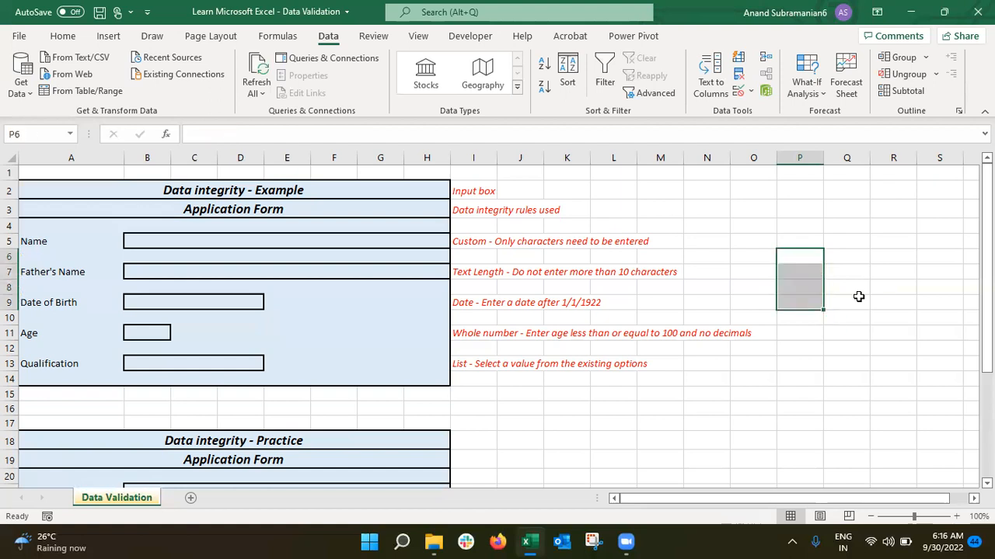
Step: Open data validation for the practice form's Name cell B21 and set its allowed criteria to Custom
{"action": "left_click", "coordinate": [194, 364]}
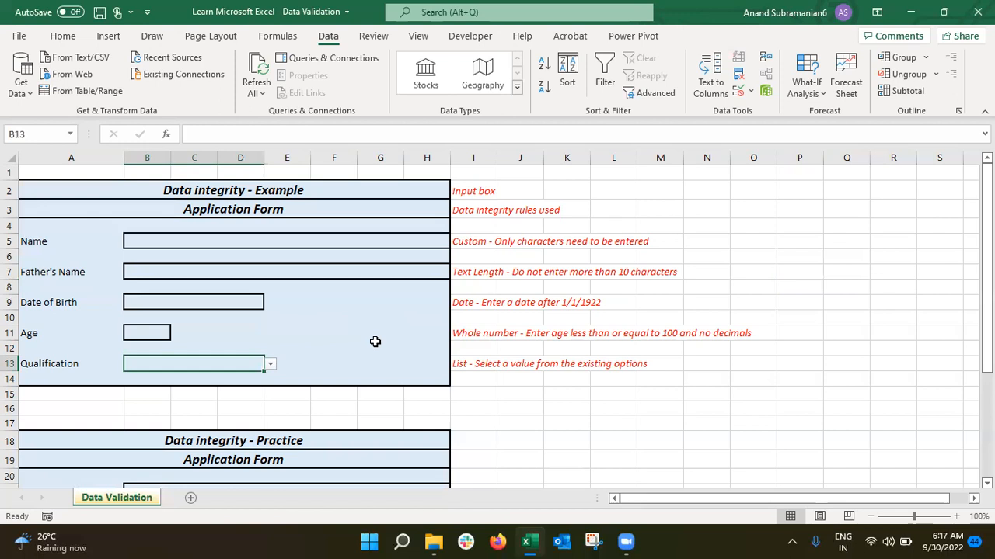
{"action": "left_click", "coordinate": [287, 461]}
{"action": "key", "text": "Down"}
{"action": "key", "text": "Down"}
{"action": "key", "text": "Right"}
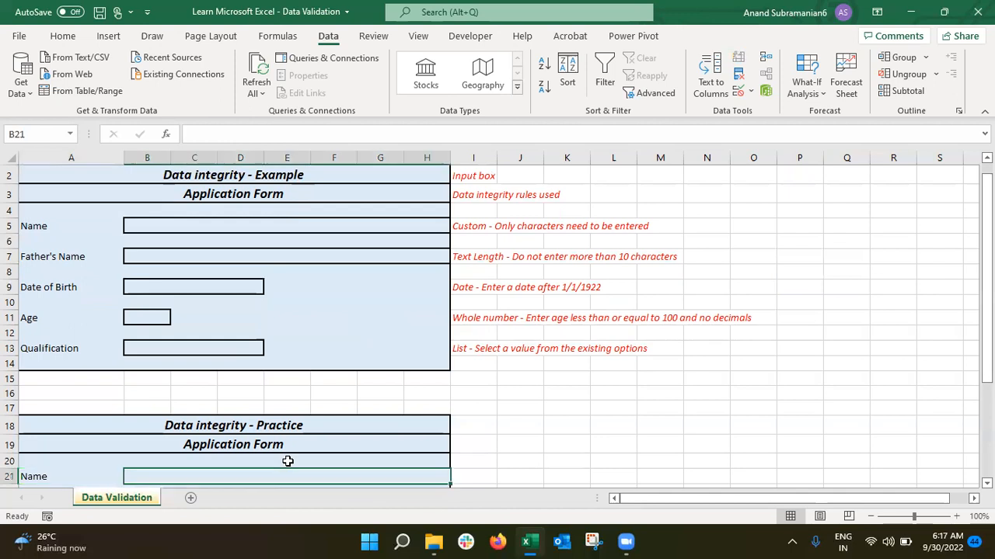
{"action": "scroll", "coordinate": [287, 461], "scroll_direction": "down", "scroll_amount": 1}
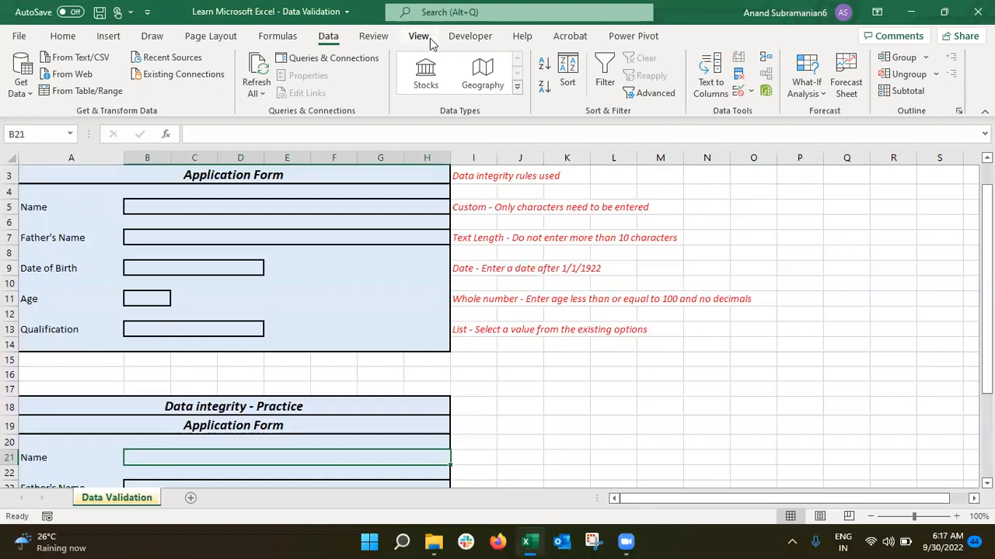
{"action": "left_click", "coordinate": [751, 94]}
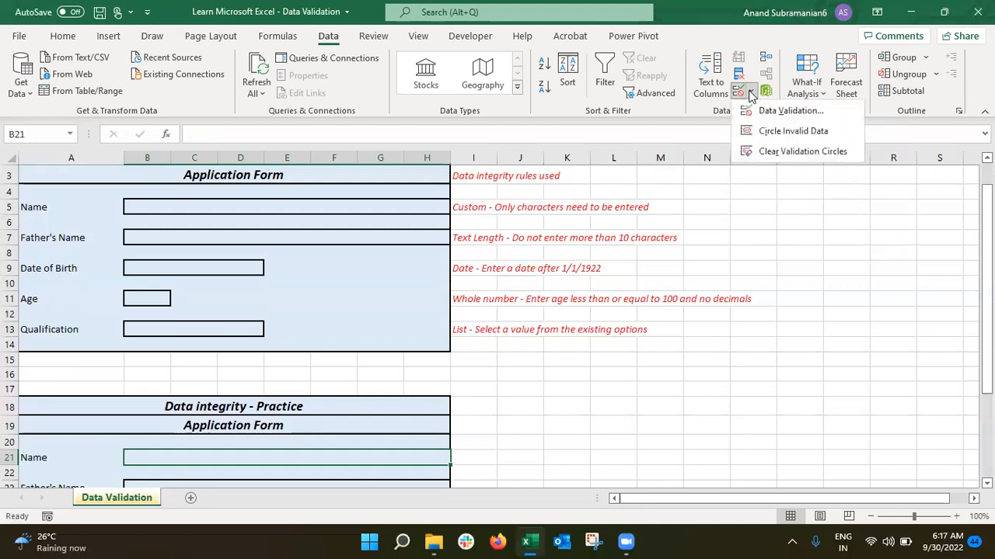
{"action": "left_click", "coordinate": [777, 114]}
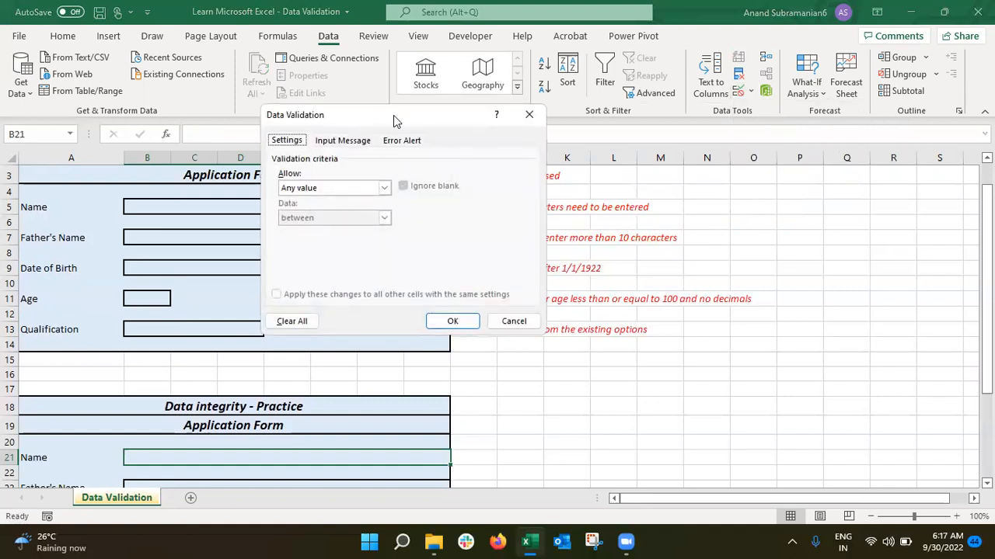
{"action": "left_click_drag", "start_coordinate": [393, 115], "coordinate": [734, 147]}
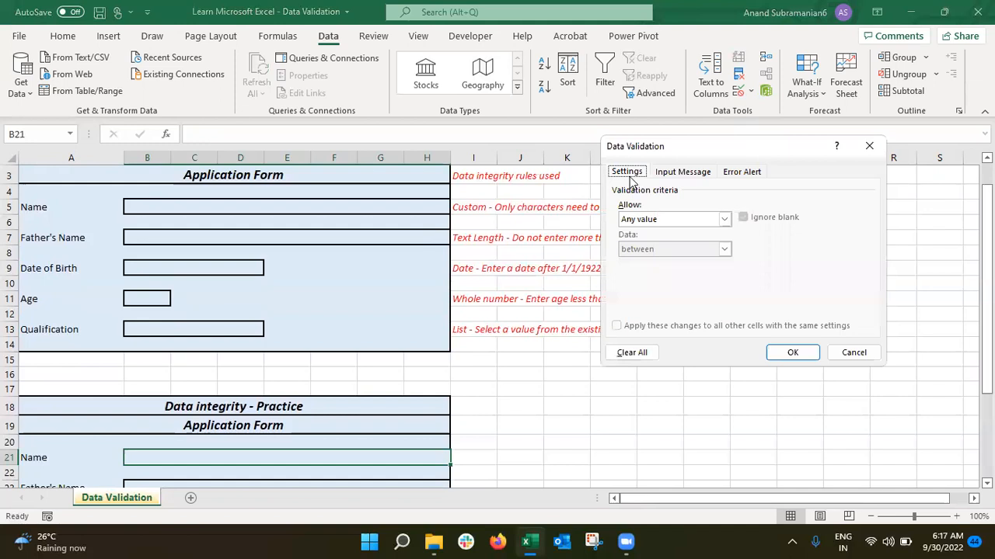
{"action": "left_click", "coordinate": [680, 219]}
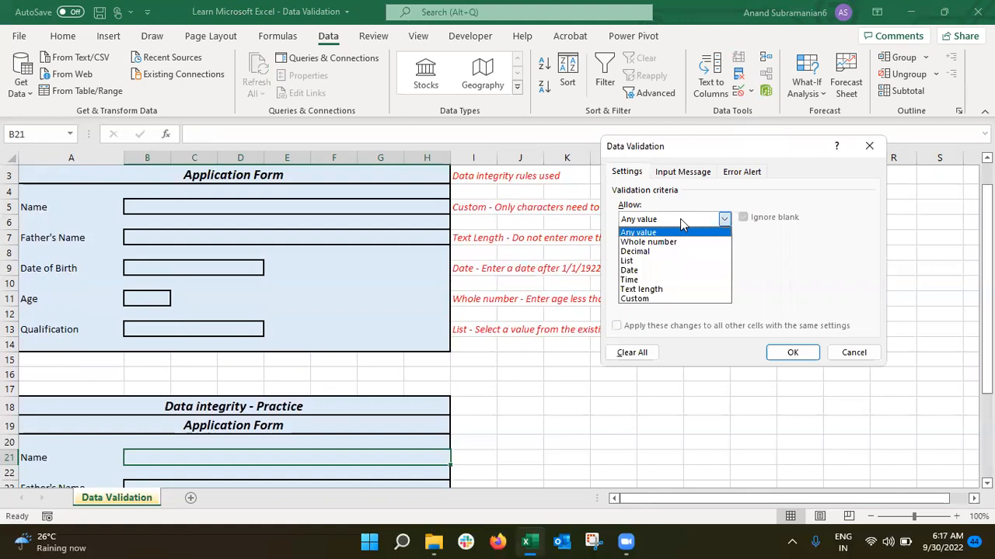
{"action": "left_click", "coordinate": [665, 299]}
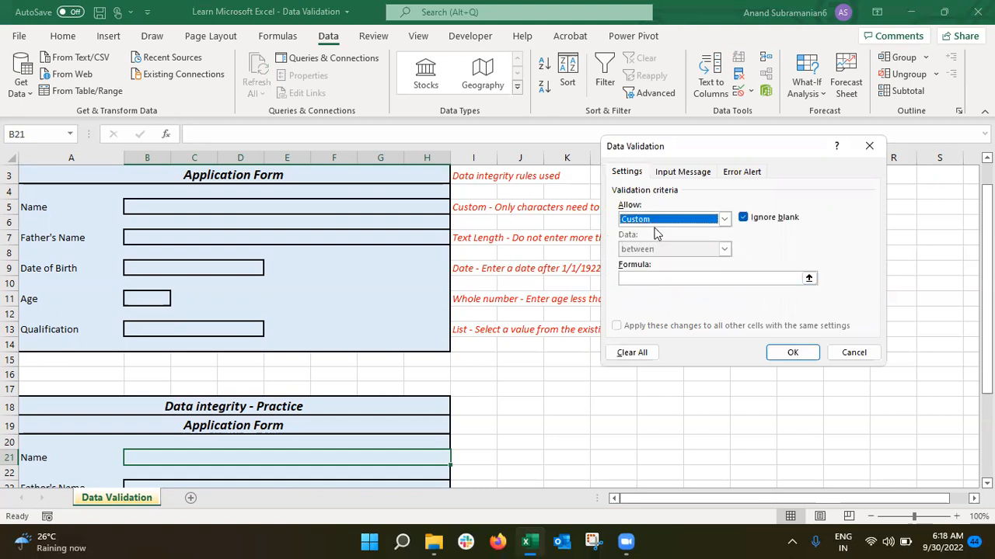
Step: Enter the validation formula =istext(B21) for the Name cell and apply the rule
{"action": "left_click", "coordinate": [638, 278]}
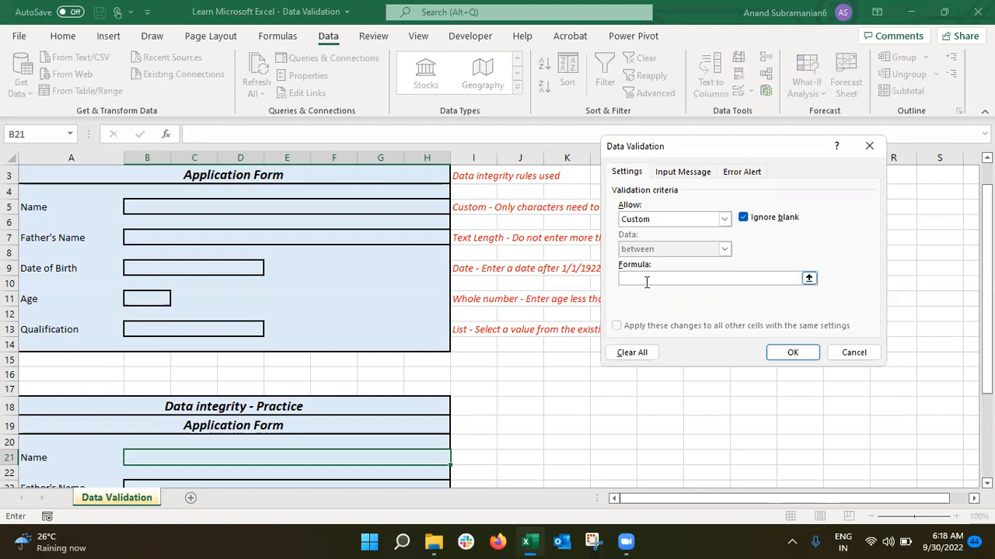
{"action": "type", "text": "=istext("}
{"action": "left_click", "coordinate": [194, 457]}
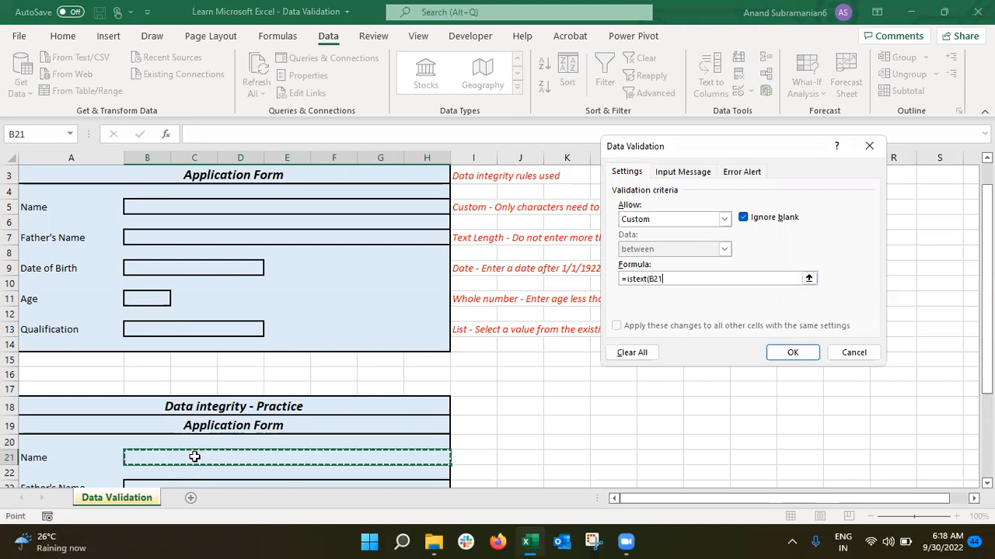
{"action": "type", "text": ")"}
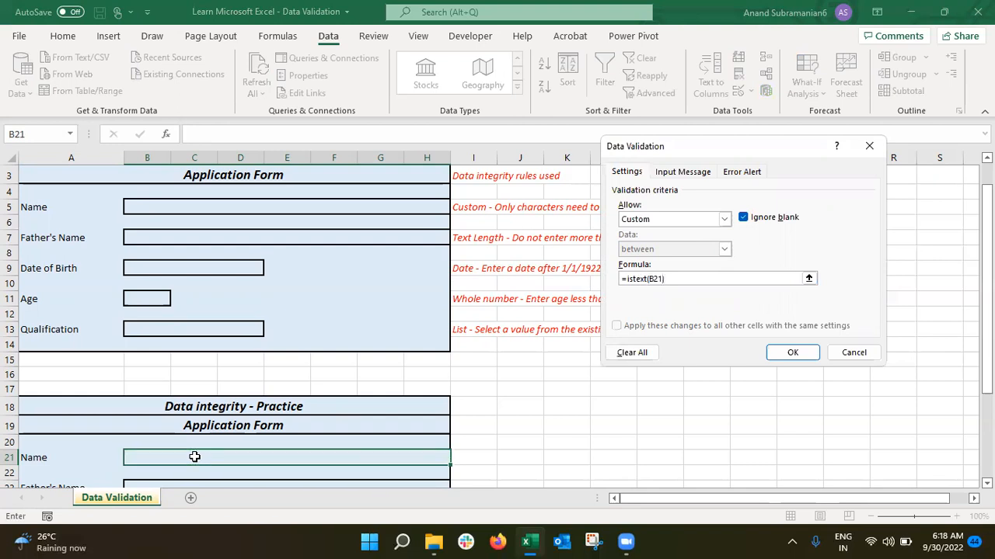
{"action": "left_click", "coordinate": [788, 354]}
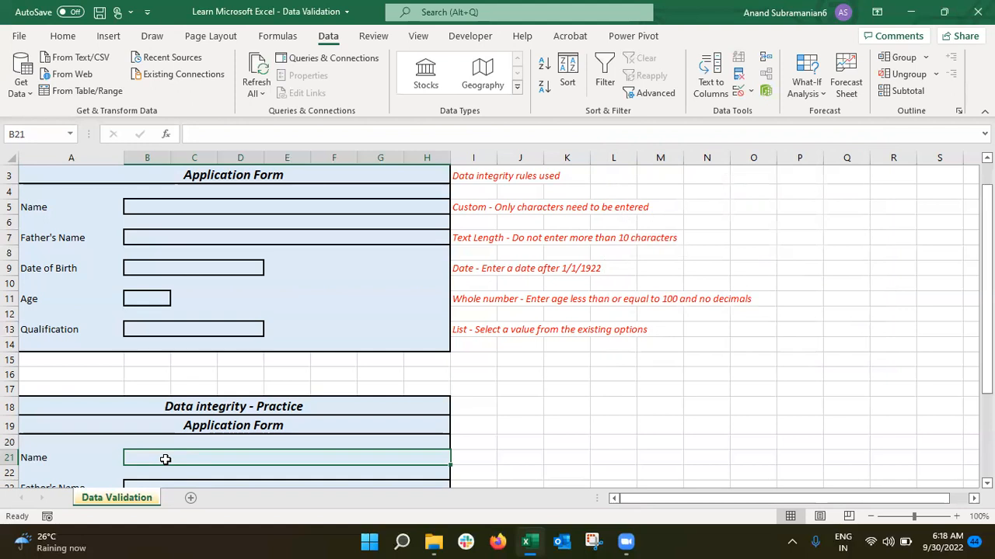
Step: Test the practice Name cell's rule by entering a first name and trying to replace it with 12345
{"action": "type", "text": "Anand"}
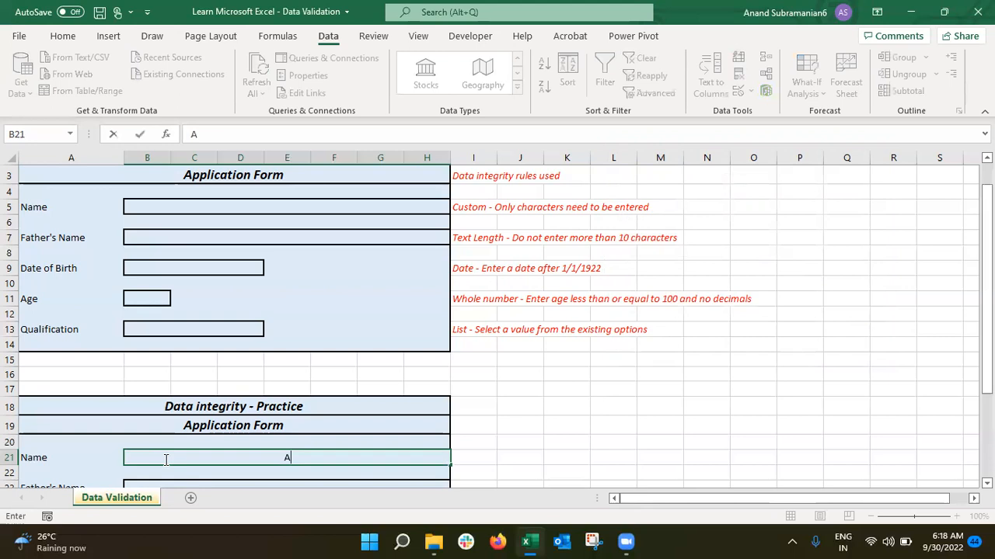
{"action": "key", "text": "Tab"}
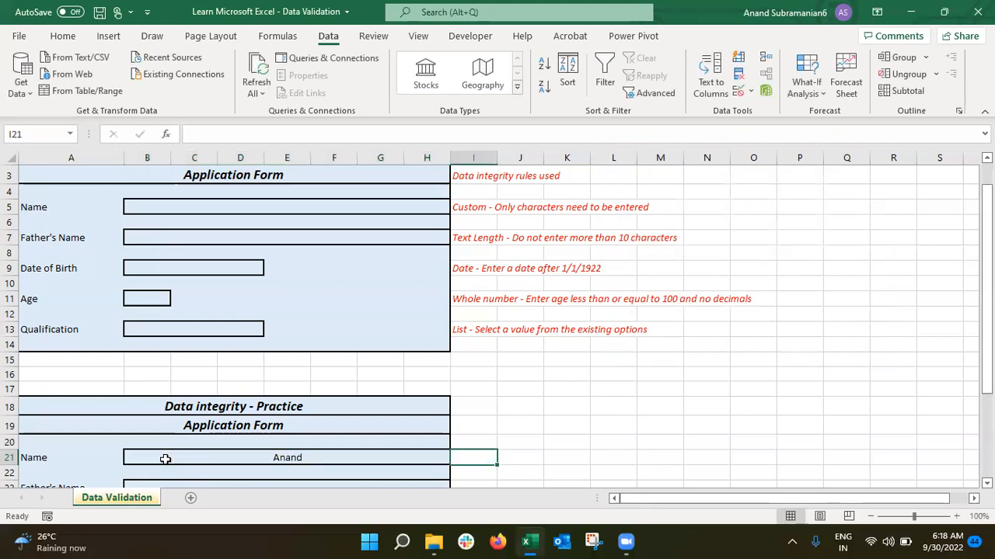
{"action": "left_click", "coordinate": [166, 460]}
{"action": "type", "text": "12345"}
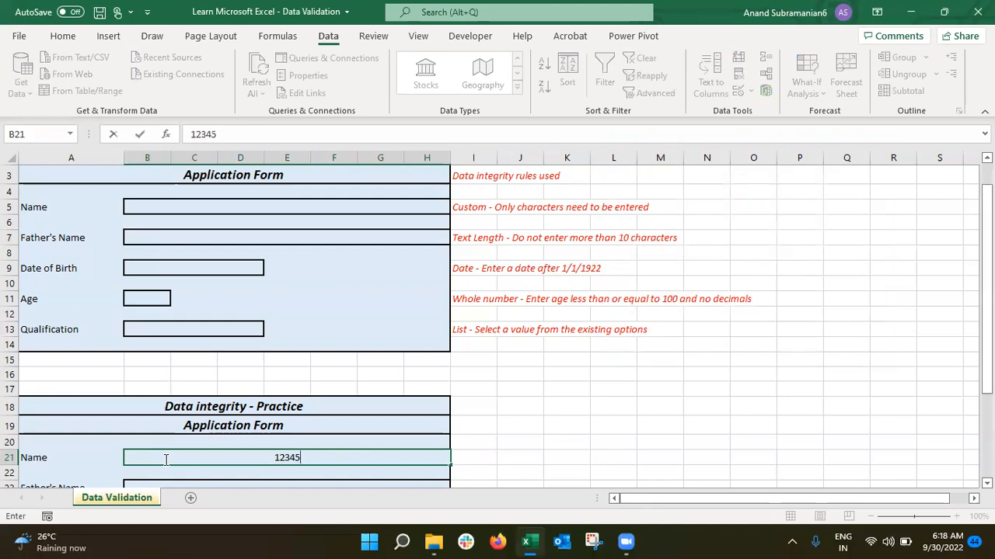
{"action": "key", "text": "Return"}
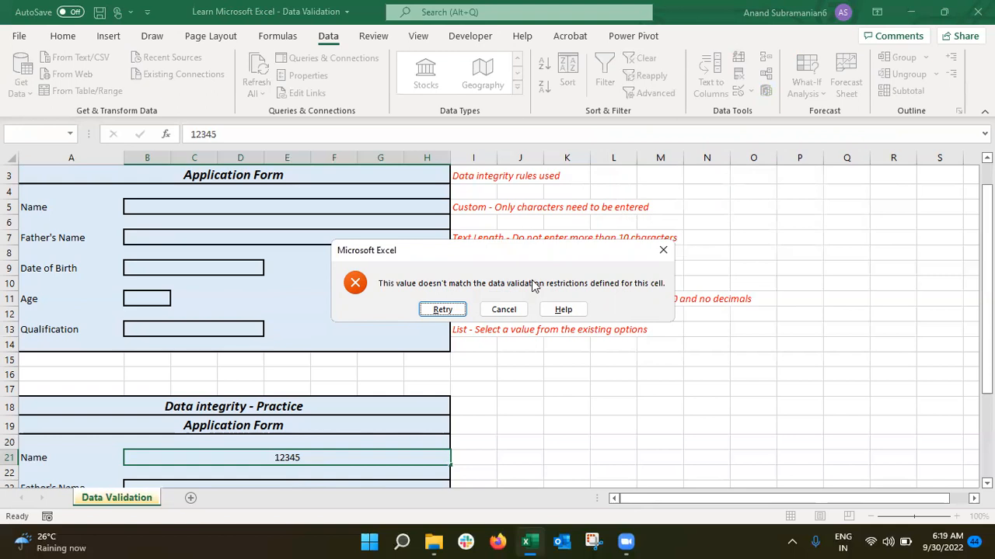
{"action": "key", "text": "Escape"}
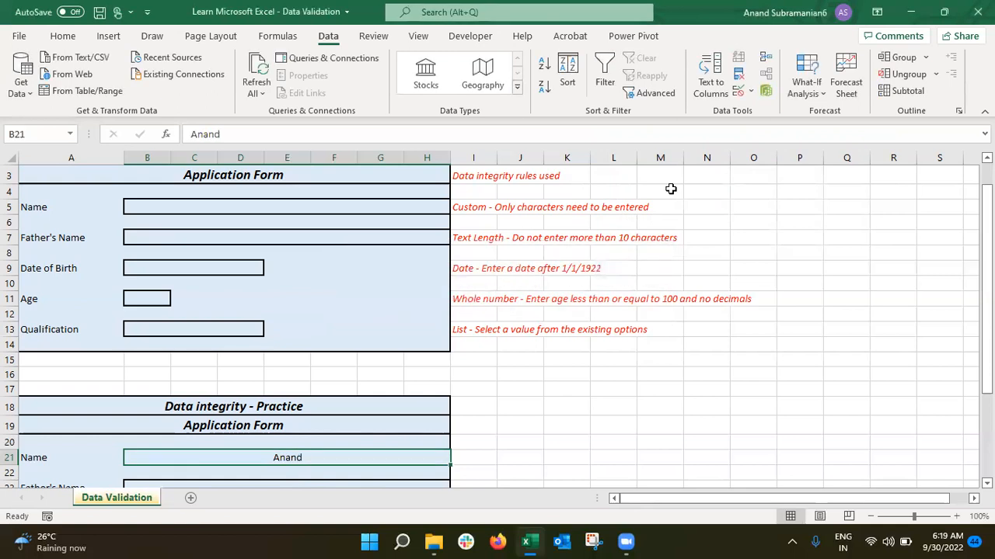
Step: Give the Name cell's validation an input message titled "Your Name" reading "You must type your name & not any numbers"
{"action": "left_click", "coordinate": [738, 91]}
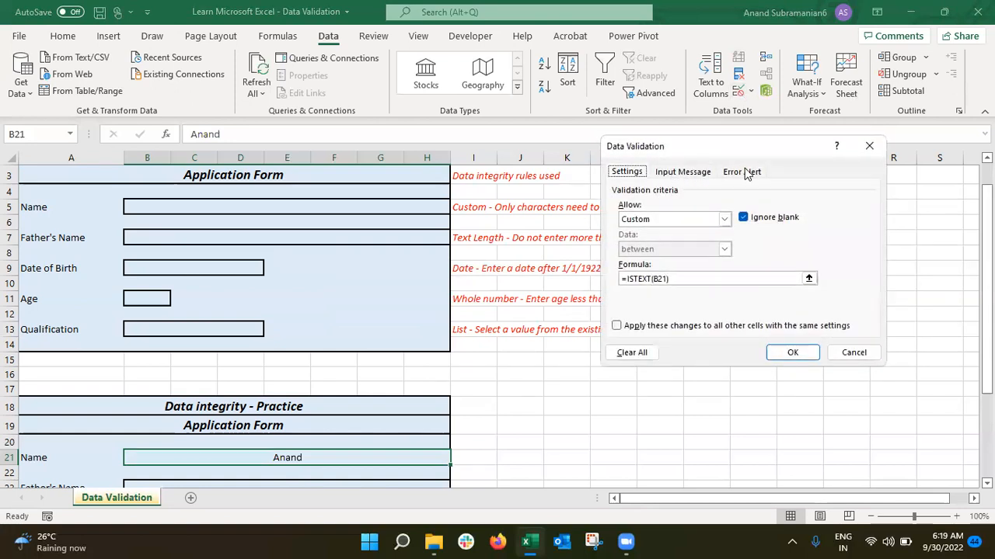
{"action": "left_click", "coordinate": [684, 173]}
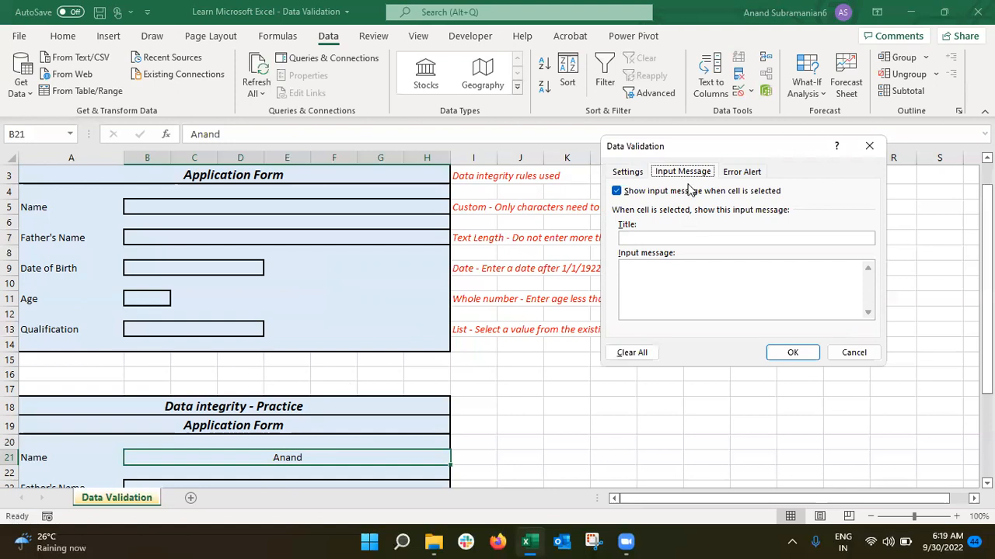
{"action": "left_click", "coordinate": [690, 239]}
{"action": "type", "text": "Your Name"}
{"action": "left_click", "coordinate": [662, 277]}
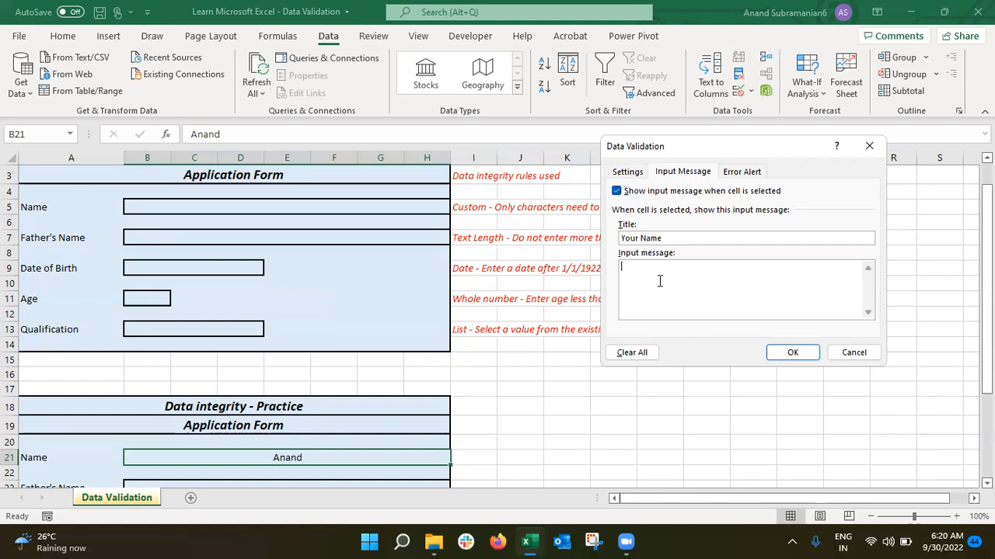
{"action": "type", "text": "You must type your name & not any numbers"}
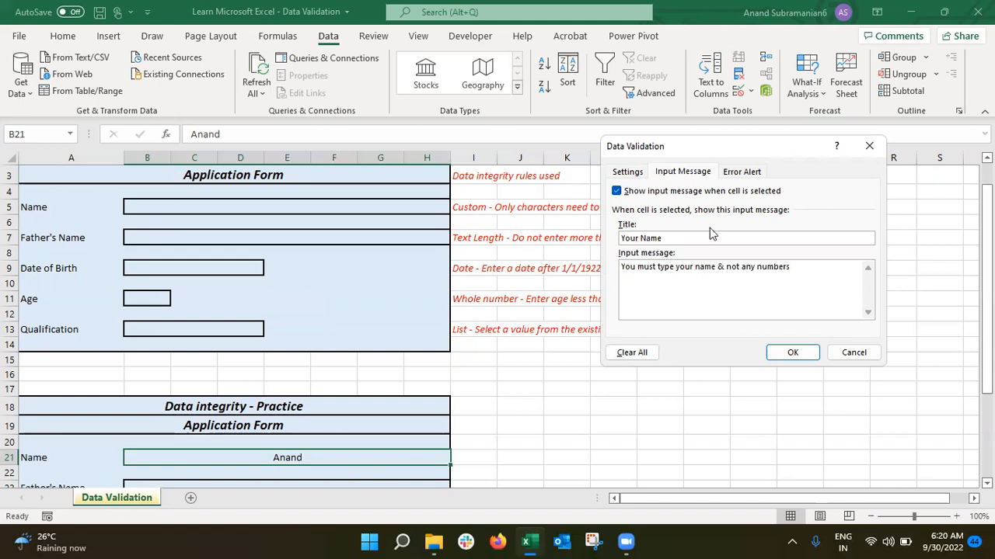
Step: Apply the input message and check it by leaving and reselecting the practice Name cell
{"action": "left_click", "coordinate": [789, 353]}
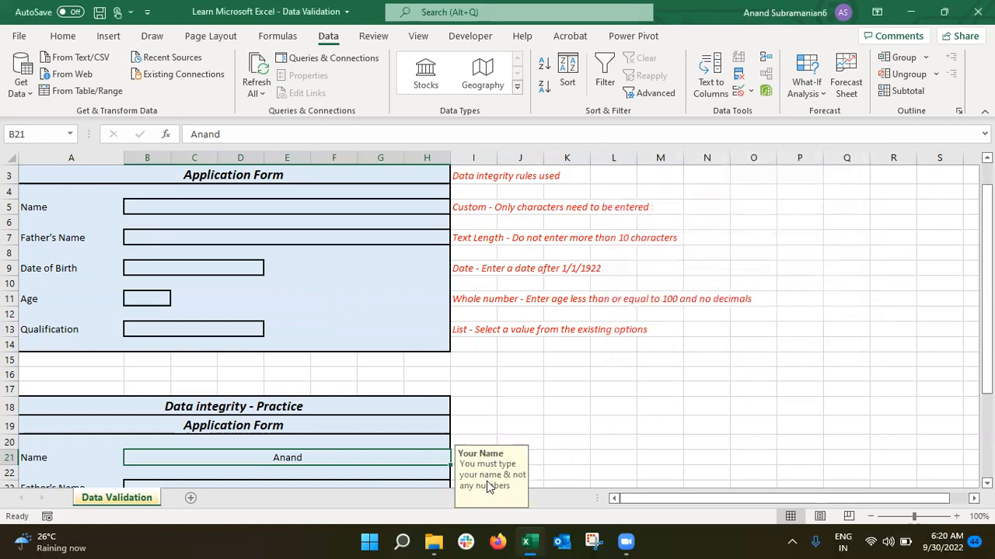
{"action": "left_click", "coordinate": [531, 423]}
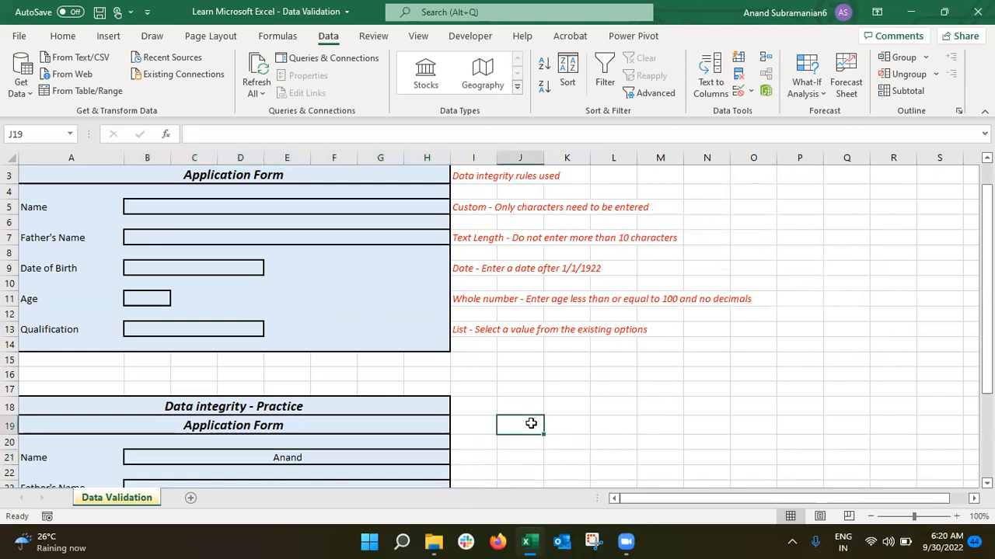
{"action": "left_click", "coordinate": [369, 459]}
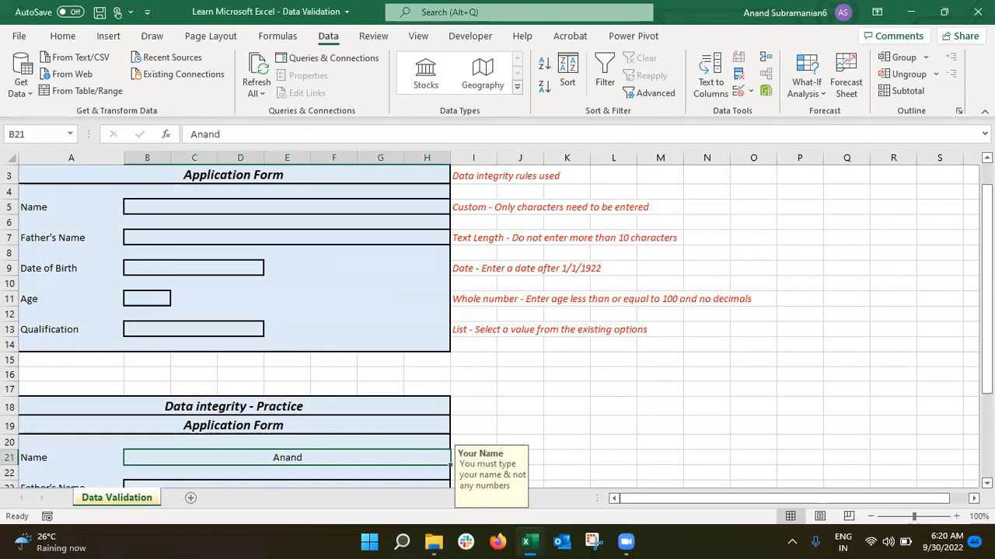
Step: Open the Name cell's error alert settings, preview the Information and Warning styles, and set the style to Stop
{"action": "scroll", "coordinate": [496, 426], "scroll_direction": "down", "scroll_amount": 1}
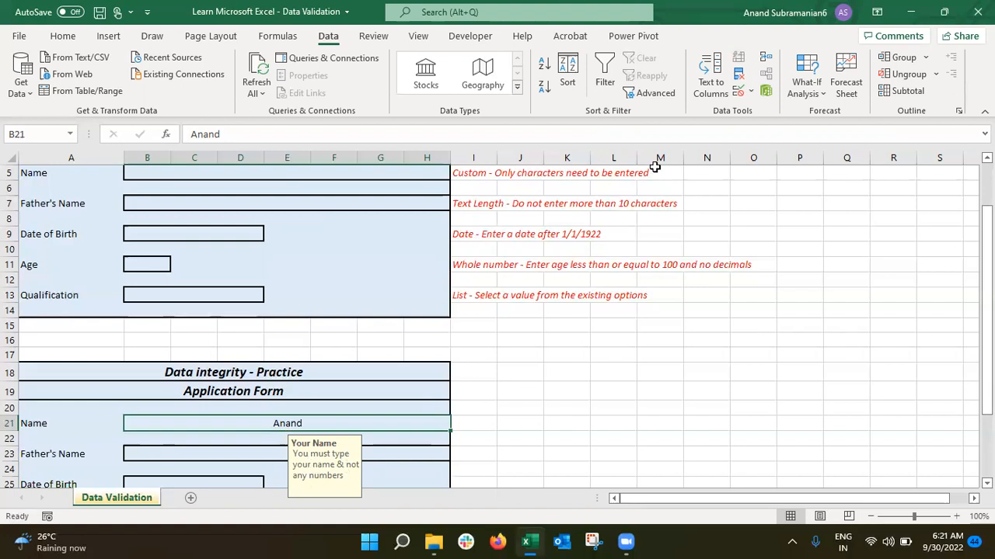
{"action": "left_click", "coordinate": [738, 91]}
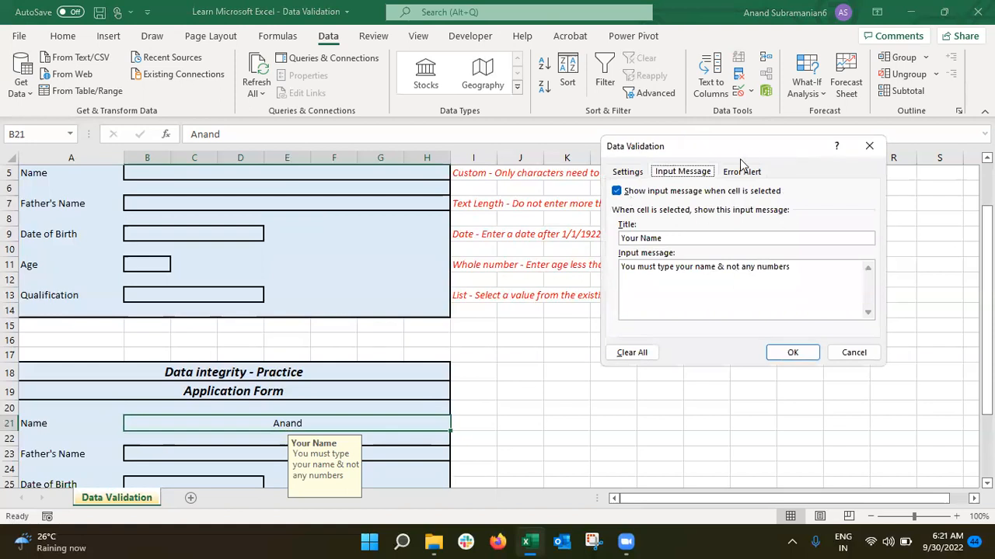
{"action": "left_click_drag", "start_coordinate": [738, 152], "coordinate": [665, 131]}
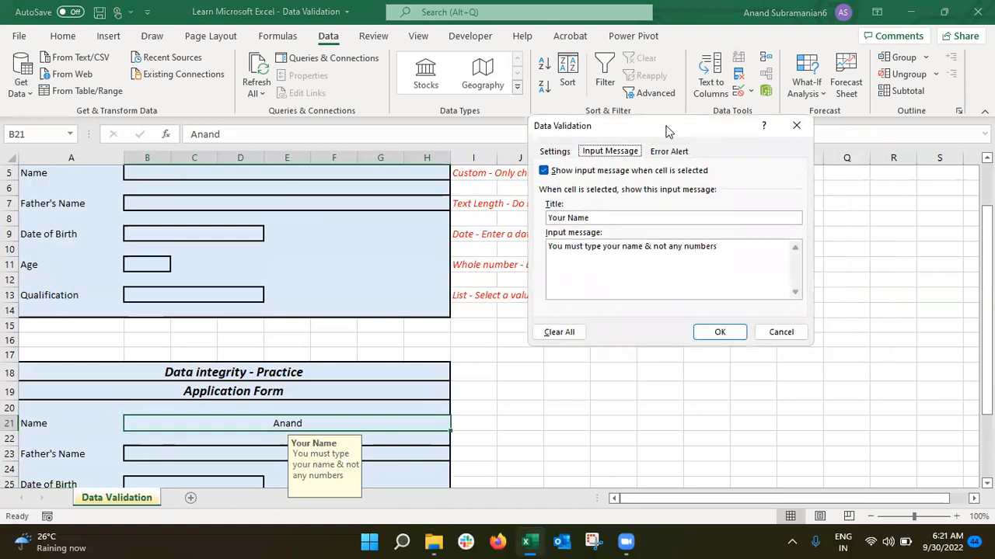
{"action": "left_click", "coordinate": [667, 152]}
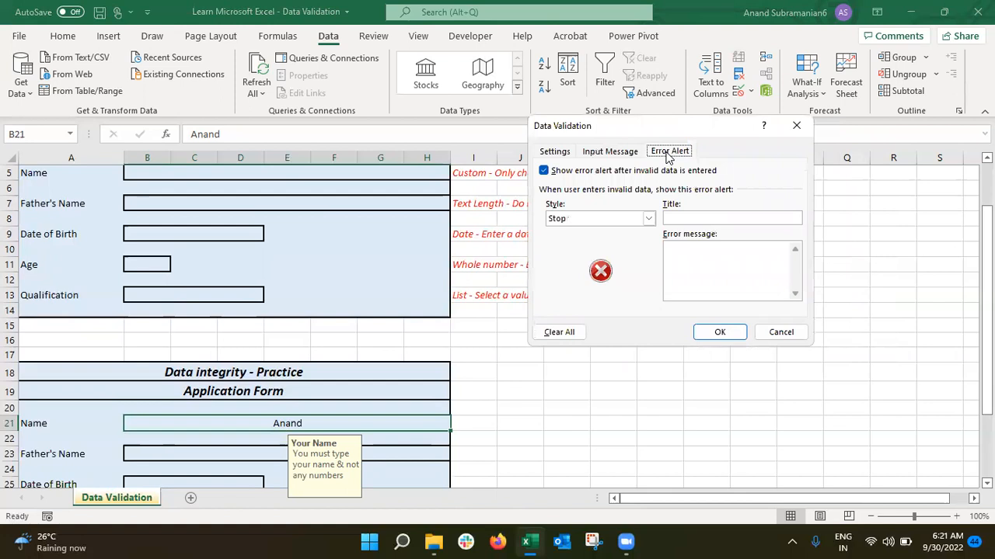
{"action": "left_click", "coordinate": [632, 220]}
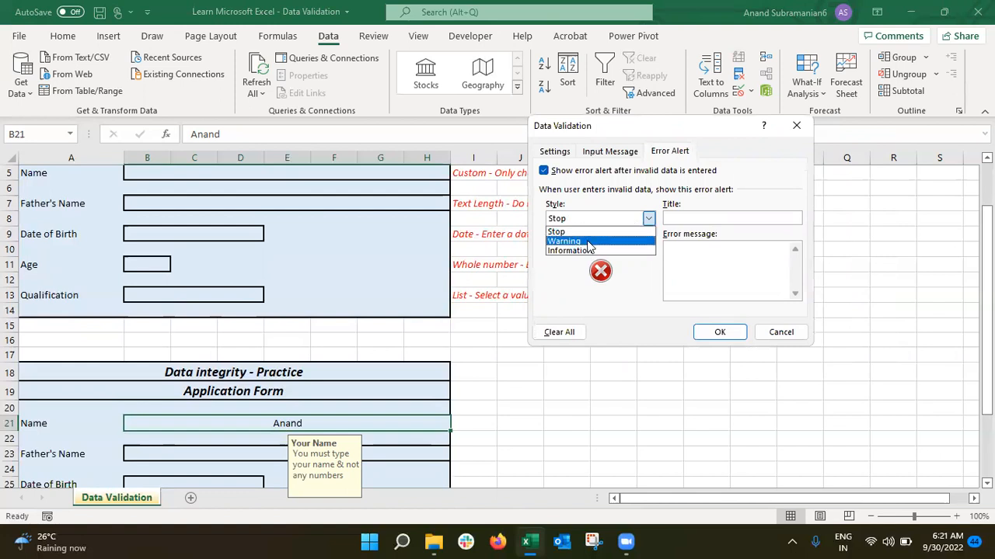
{"action": "left_click", "coordinate": [579, 251]}
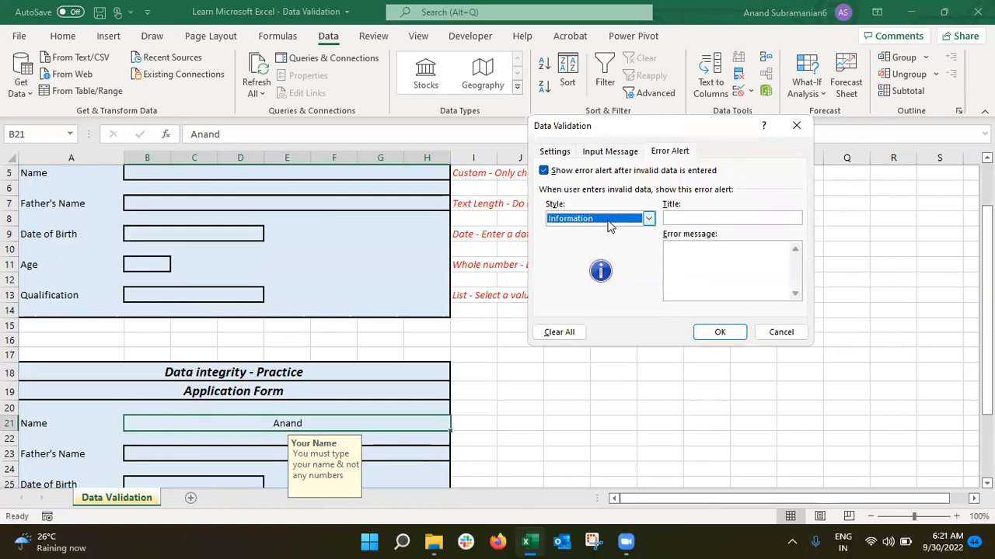
{"action": "left_click", "coordinate": [610, 224]}
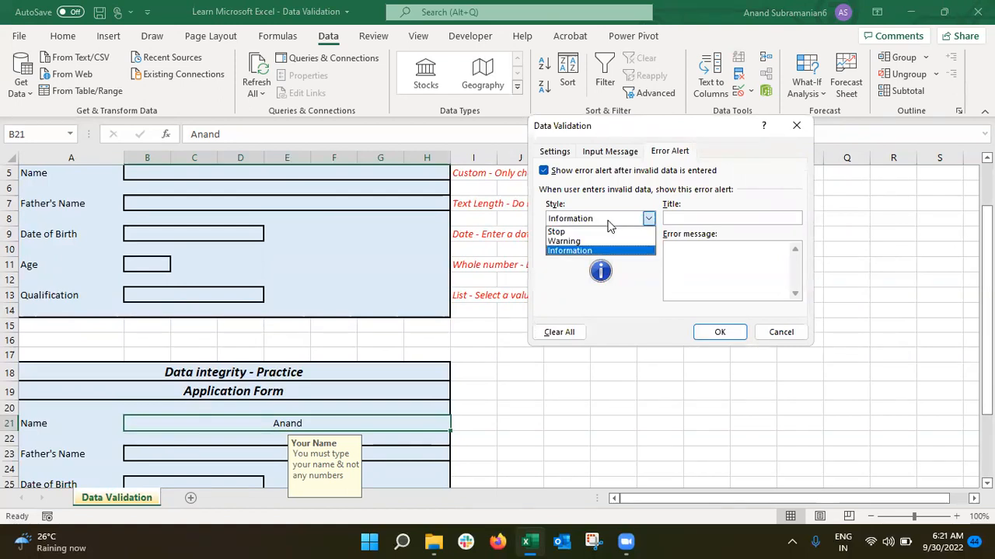
{"action": "left_click", "coordinate": [574, 242]}
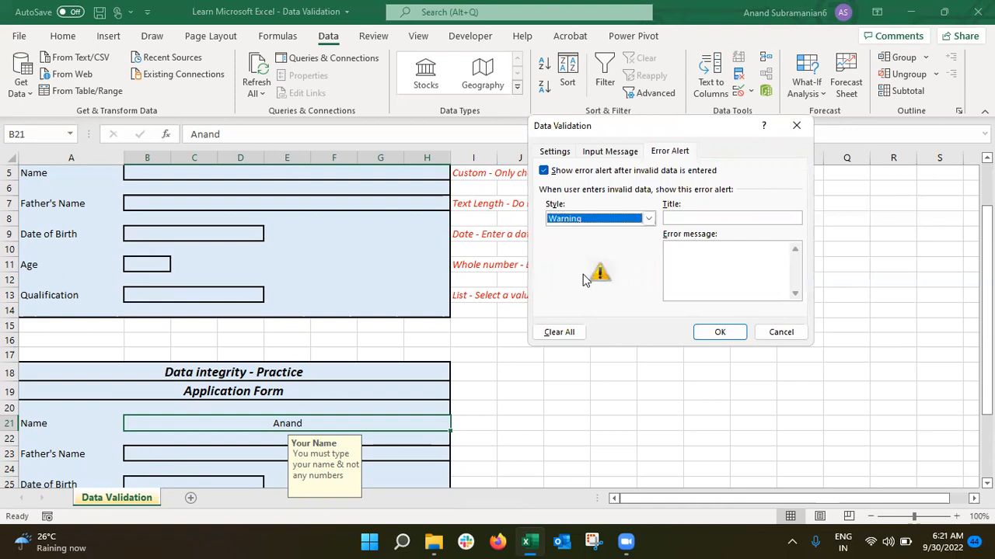
{"action": "left_click", "coordinate": [605, 225]}
{"action": "left_click", "coordinate": [576, 230]}
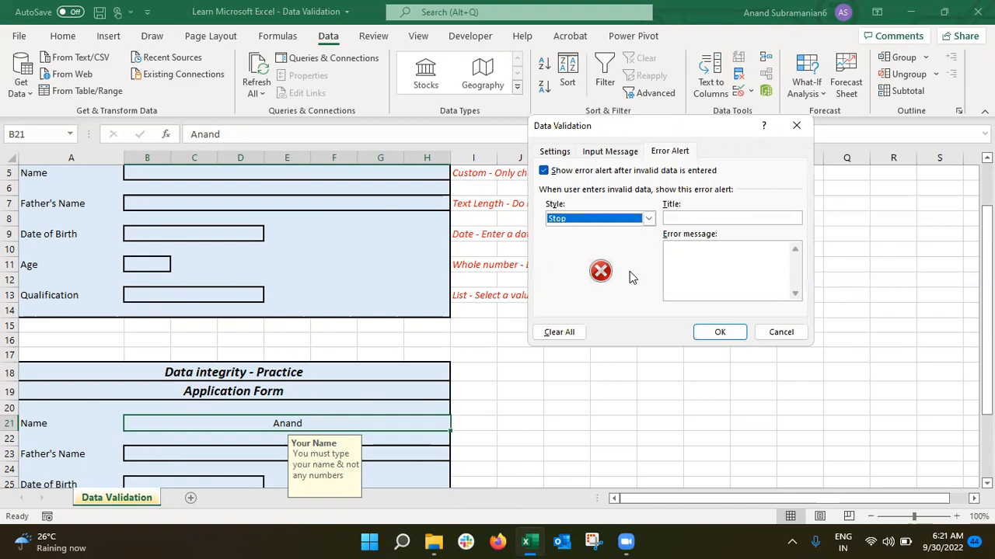
Step: Give the error alert the title "Your name" and the message "You cannot enter numbers. Re-enter again your name." and apply it
{"action": "left_click", "coordinate": [680, 219]}
{"action": "type", "text": "Y"}
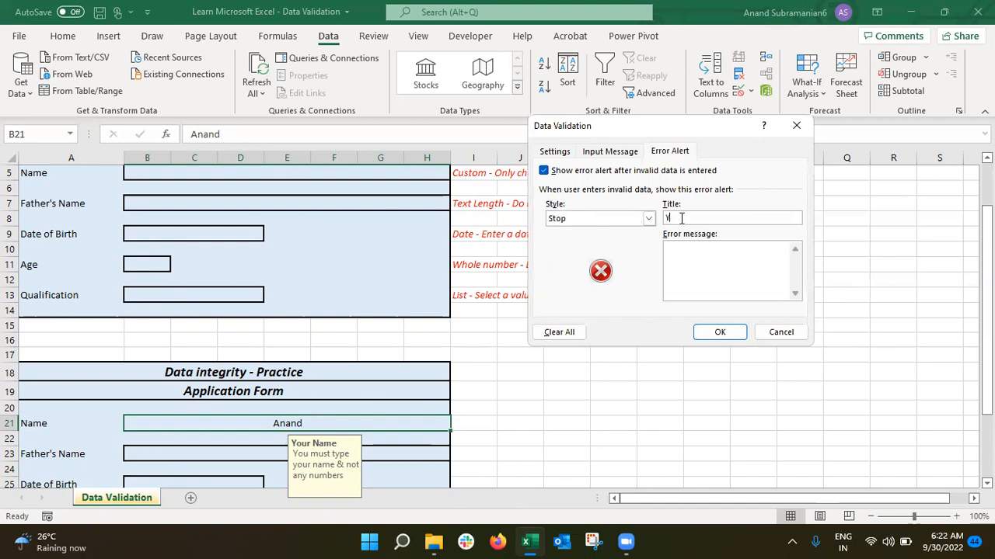
{"action": "type", "text": "our name"}
{"action": "left_click", "coordinate": [689, 258]}
{"action": "type", "text": "You cannot ent"}
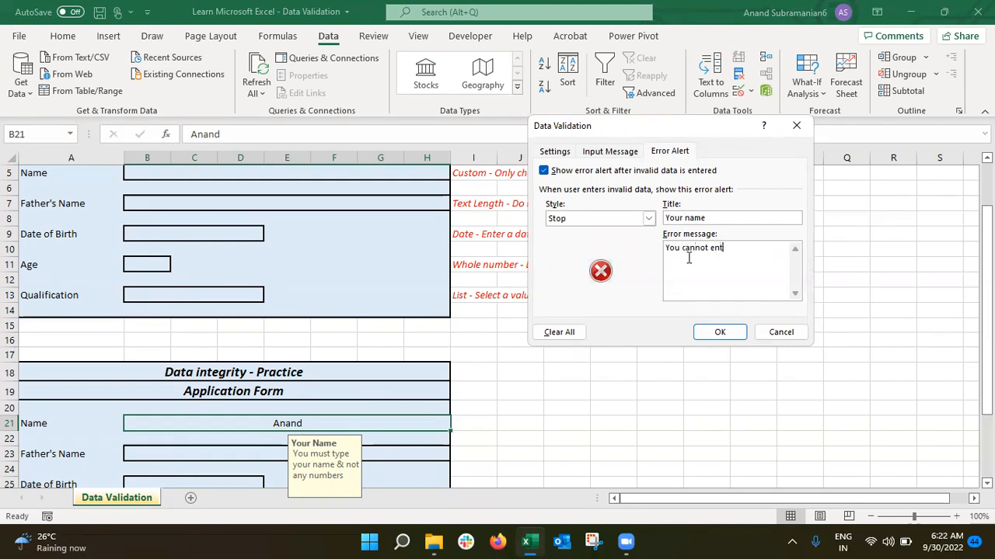
{"action": "type", "text": "er numbers.  Re"}
{"action": "type", "text": "-enter again your name."}
{"action": "left_click", "coordinate": [717, 333]}
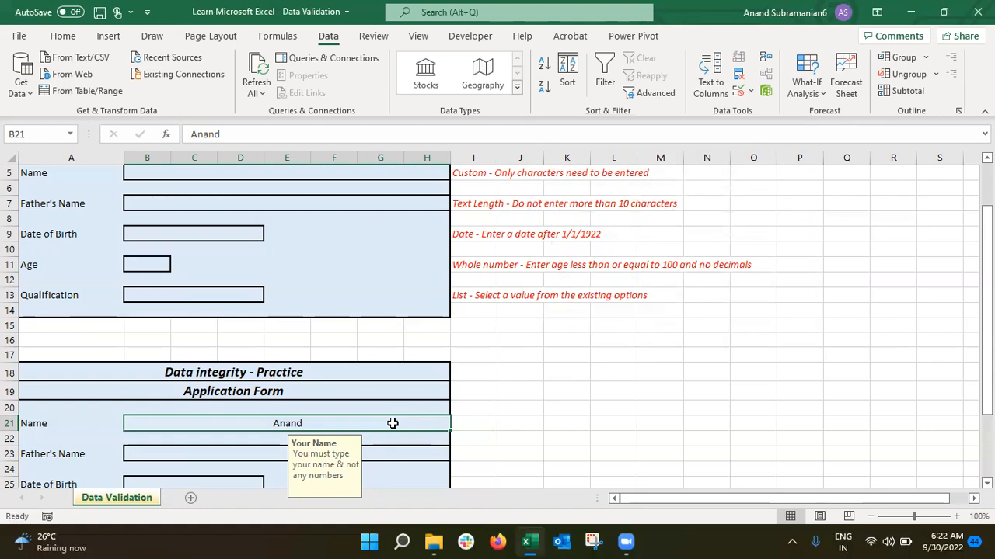
Step: Test the Name cell's error alert by entering 12345, and retry with a valid first name
{"action": "type", "text": "12345"}
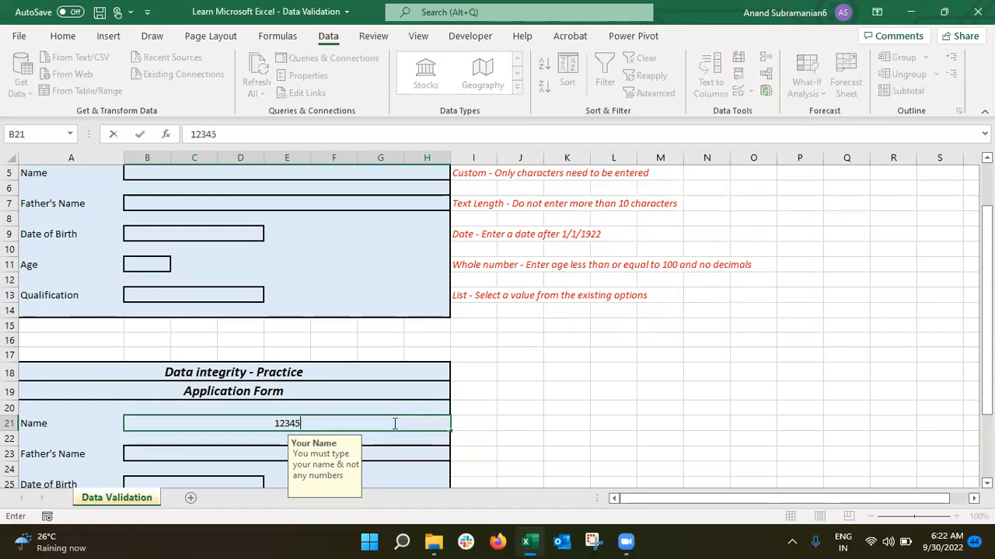
{"action": "key", "text": "Return"}
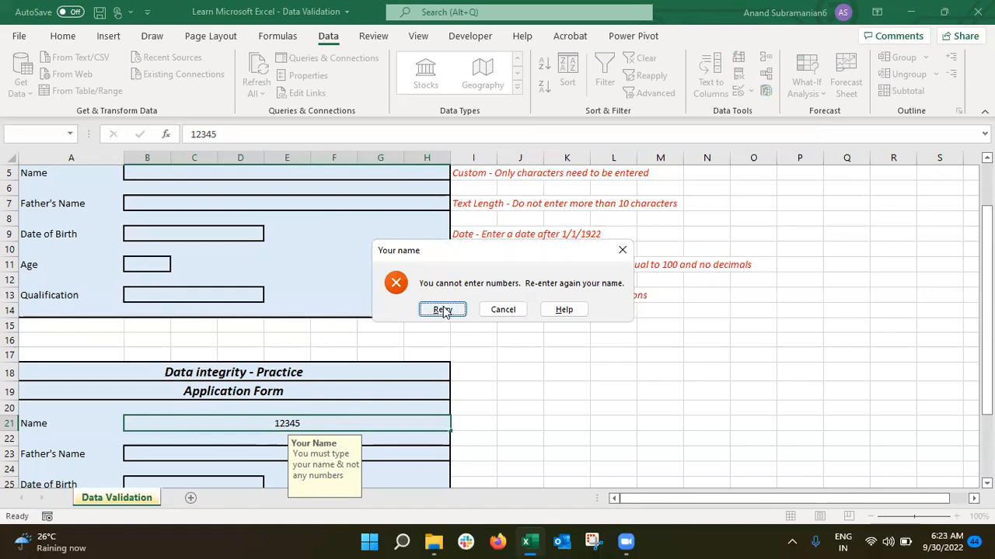
{"action": "left_click", "coordinate": [442, 309]}
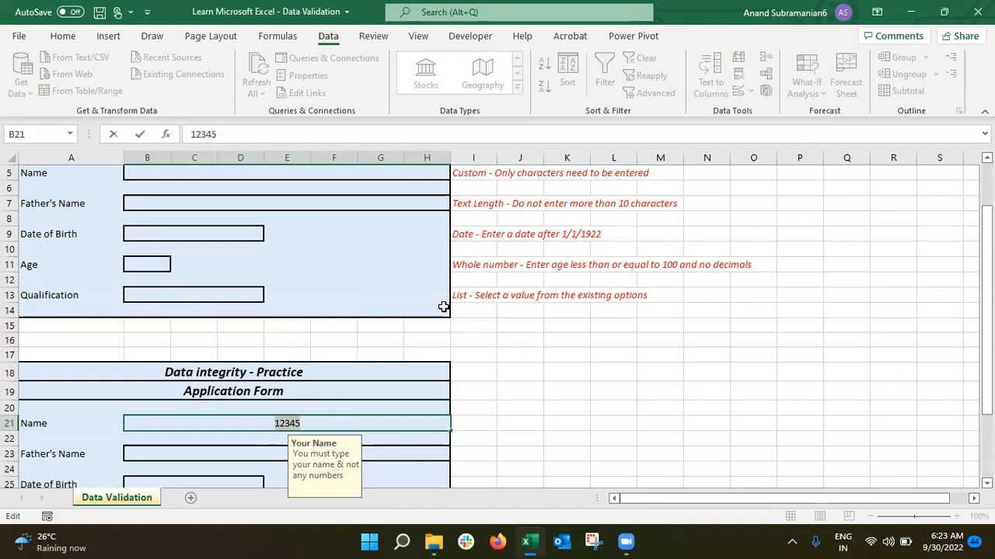
{"action": "type", "text": "Sachin"}
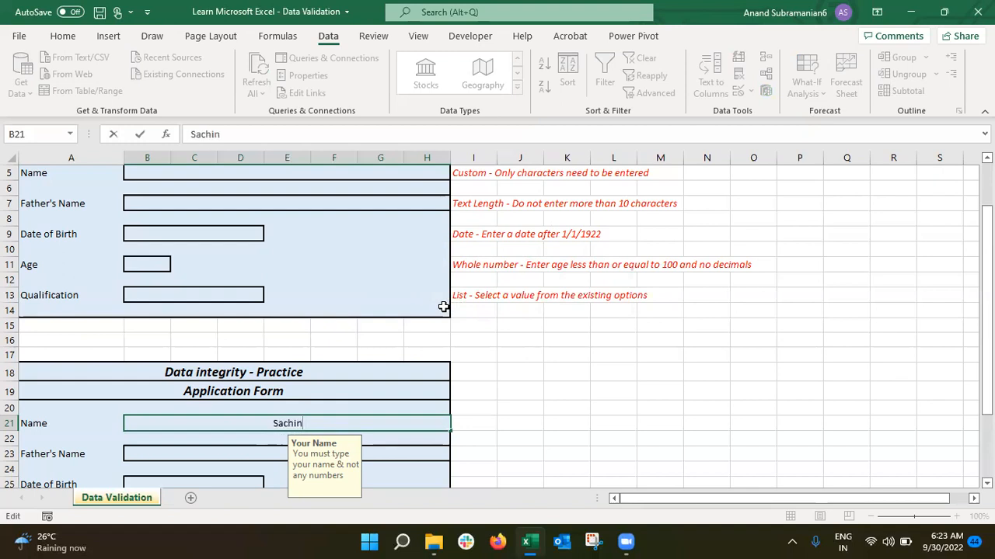
{"action": "key", "text": "Tab"}
{"action": "key", "text": "shift+Tab"}
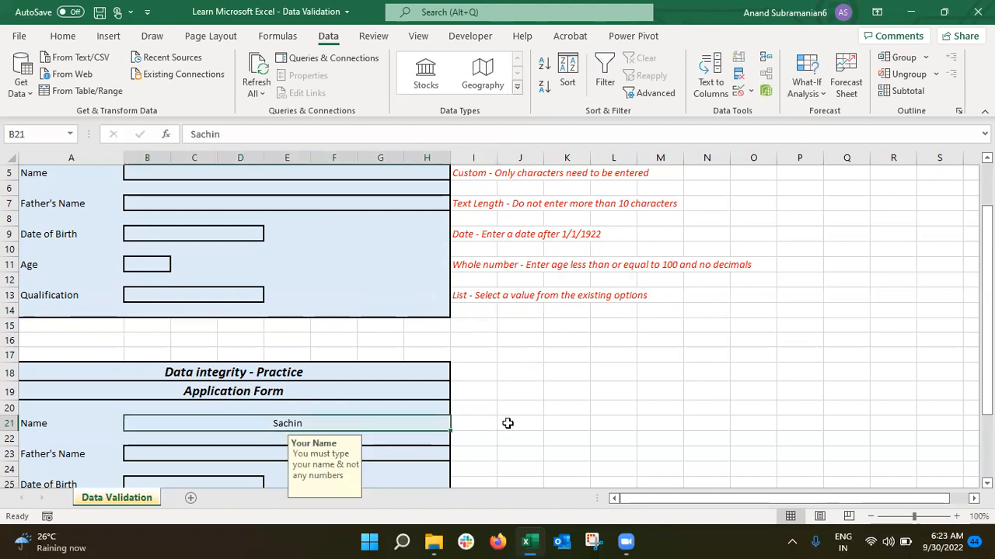
Step: Open data validation for the practice form's Father's Name cell B23 and set its allowed criteria to Text length
{"action": "key", "text": "Down"}
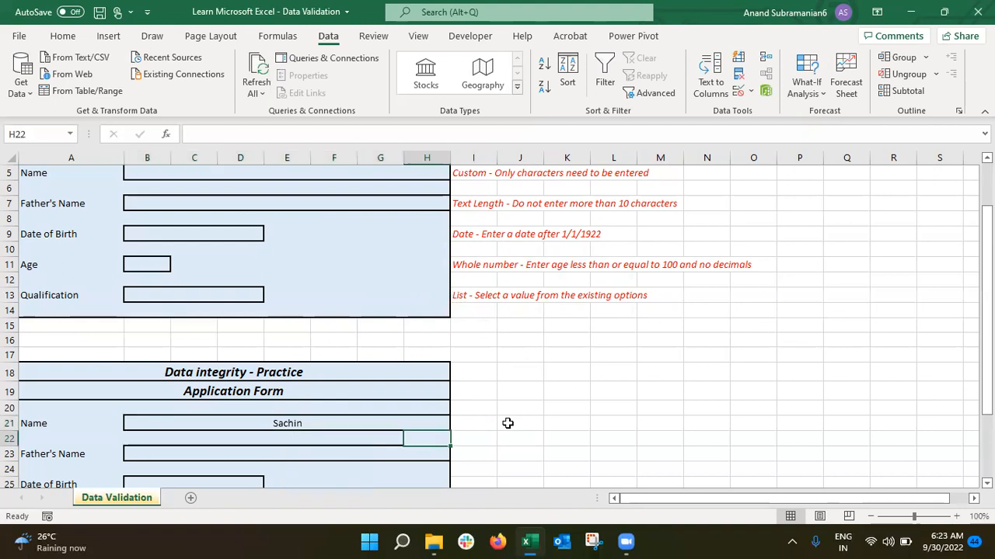
{"action": "key", "text": "Down"}
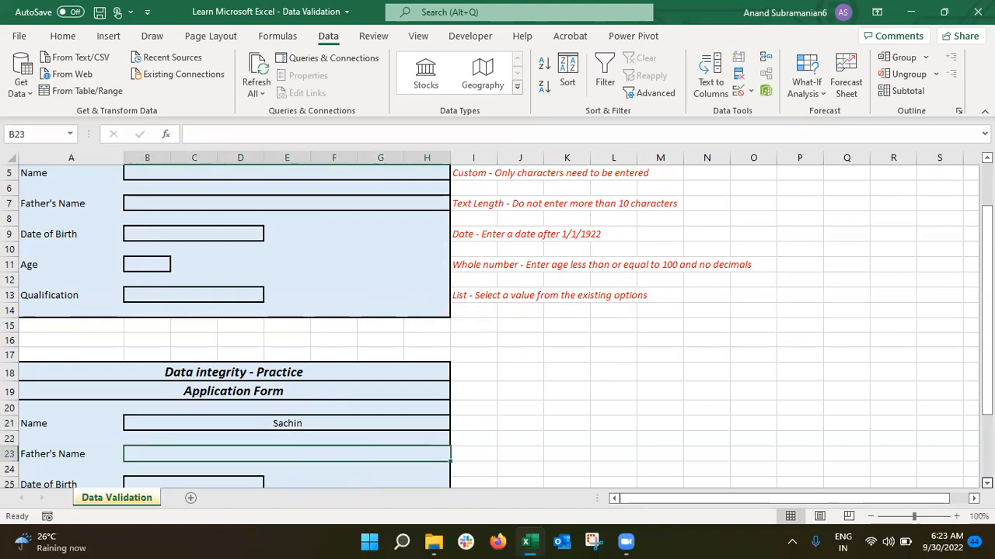
{"action": "left_click", "coordinate": [987, 483]}
{"action": "left_click", "coordinate": [987, 484]}
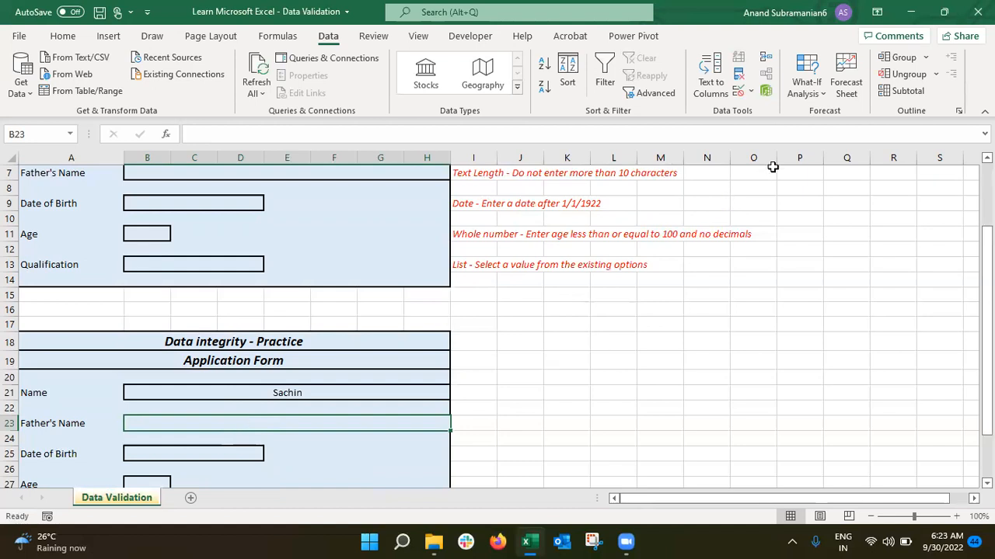
{"action": "left_click", "coordinate": [738, 93]}
{"action": "left_click", "coordinate": [553, 152]}
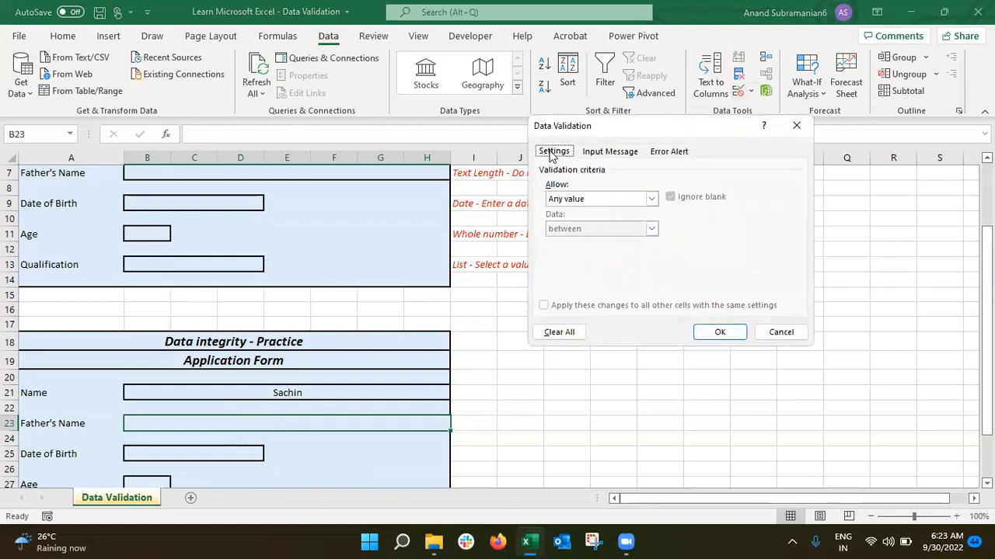
{"action": "left_click", "coordinate": [619, 200]}
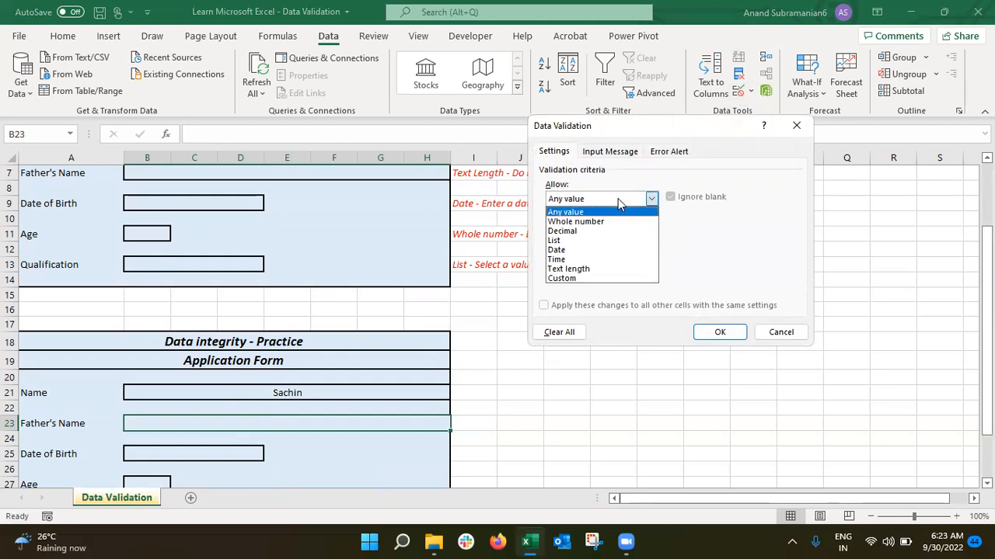
{"action": "left_click", "coordinate": [600, 268]}
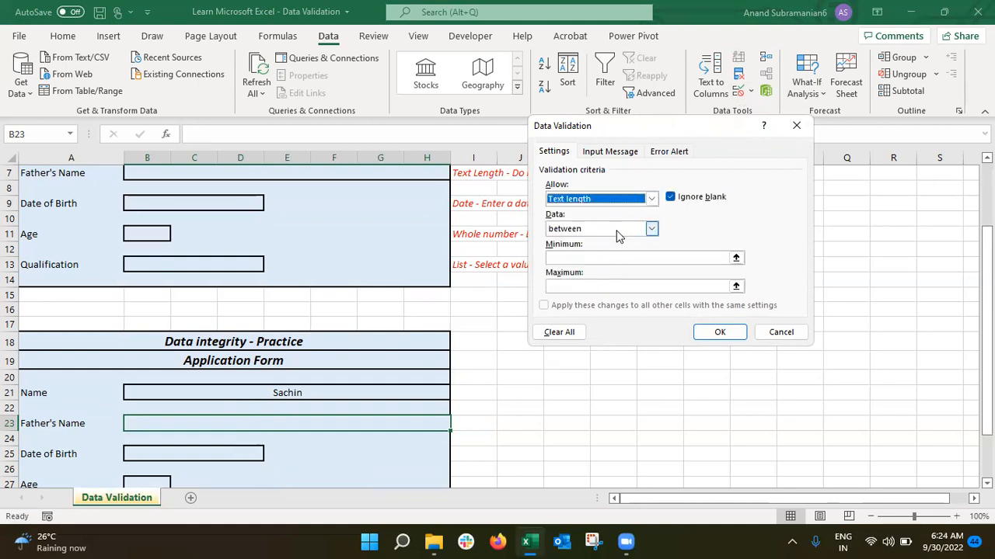
Step: Limit the Father's Name text length to less than 20 characters and apply the rule
{"action": "left_click", "coordinate": [617, 234]}
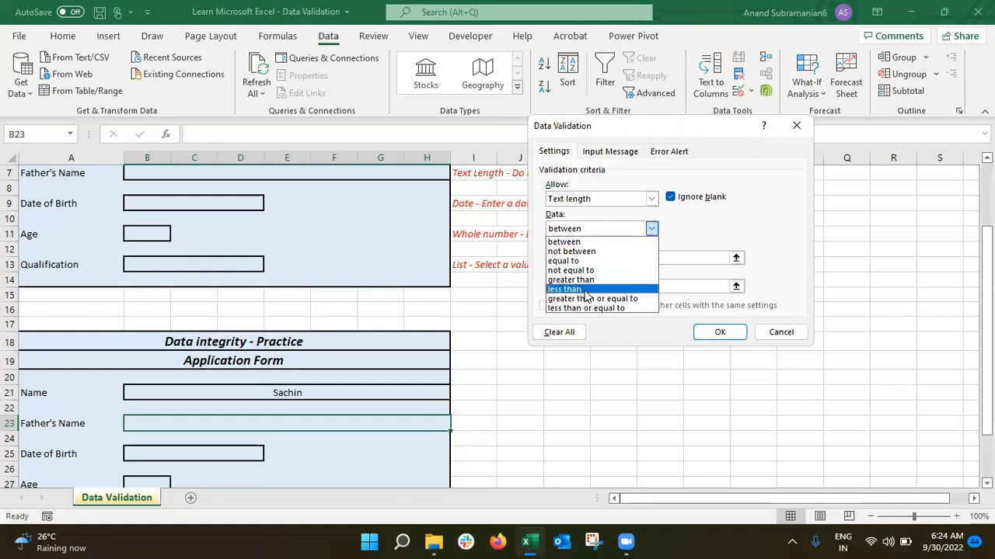
{"action": "left_click", "coordinate": [585, 290]}
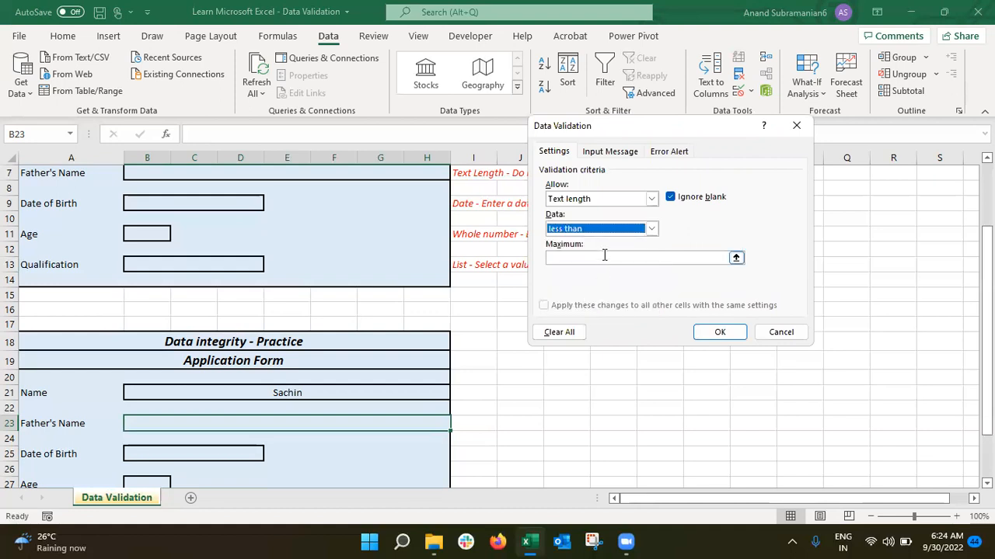
{"action": "left_click", "coordinate": [604, 257]}
{"action": "type", "text": "20"}
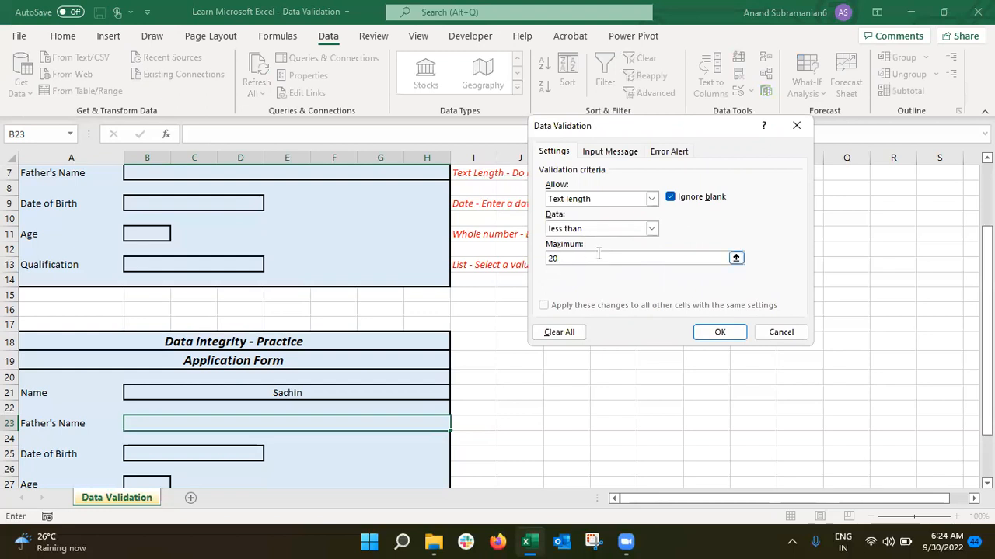
{"action": "left_click", "coordinate": [719, 332]}
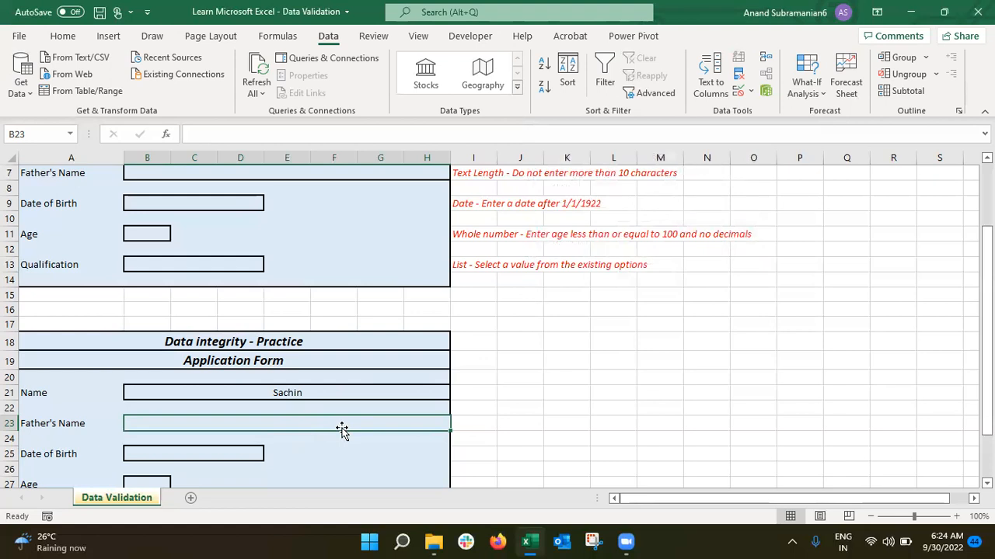
Step: Test the Father's Name rule by entering a full name shorter than 20 characters
{"action": "type", "text": "Sachin Tendular"}
{"action": "key", "text": "BackSpace"}
{"action": "key", "text": "BackSpace"}
{"action": "type", "text": "kar"}
{"action": "key", "text": "Tab"}
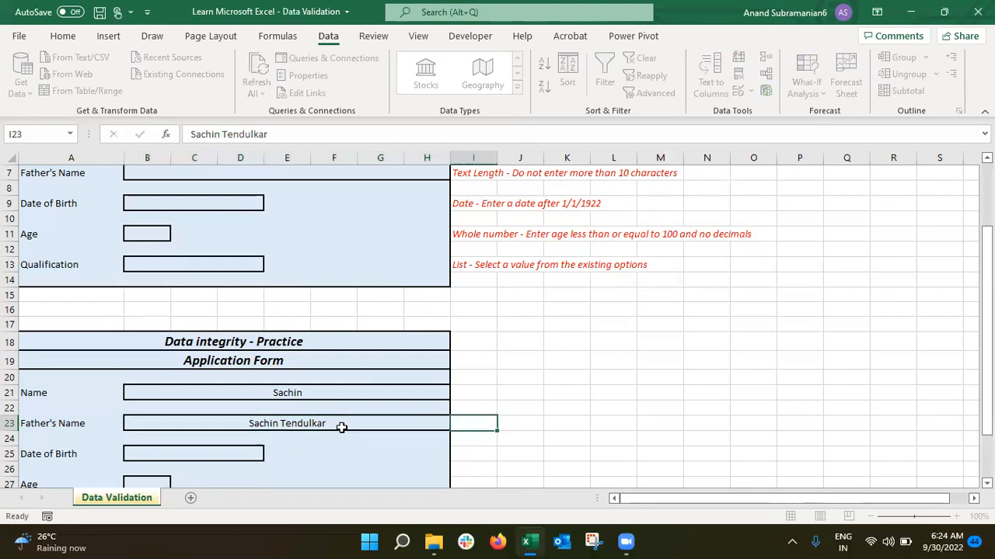
Step: Test the Father's Name rule by extending the entry in B23 beyond 20 characters, and choose to retry
{"action": "left_click", "coordinate": [341, 426]}
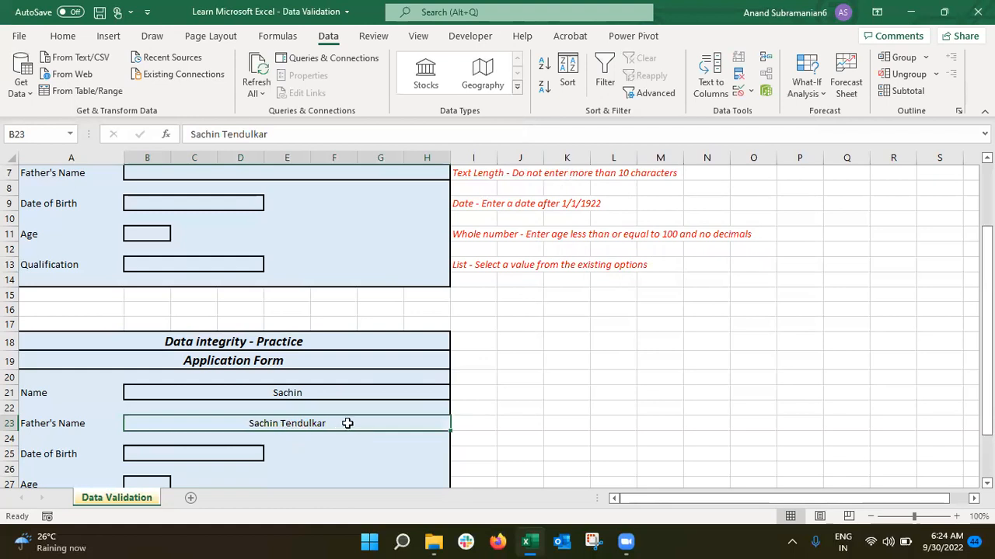
{"action": "double_click", "coordinate": [346, 423]}
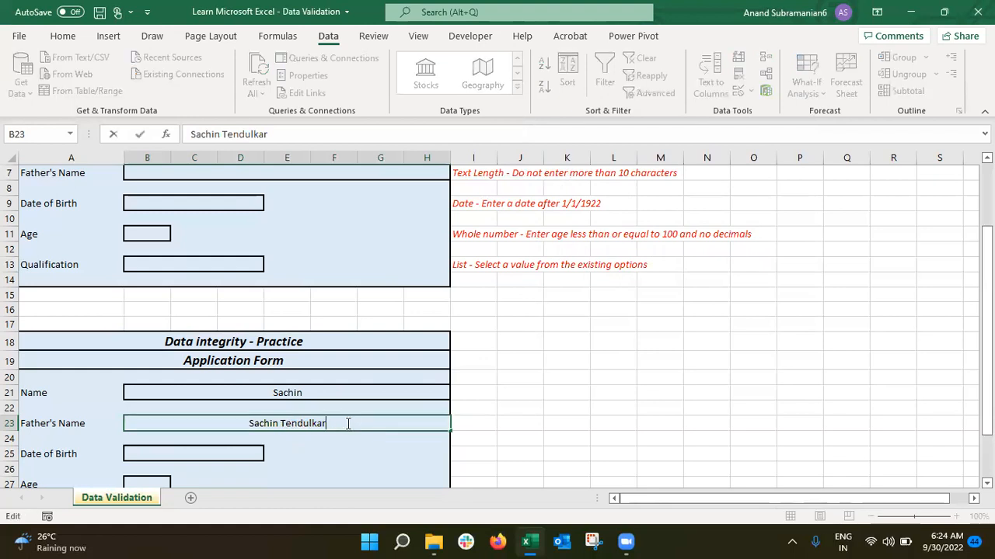
{"action": "type", "text": "Ramesh"}
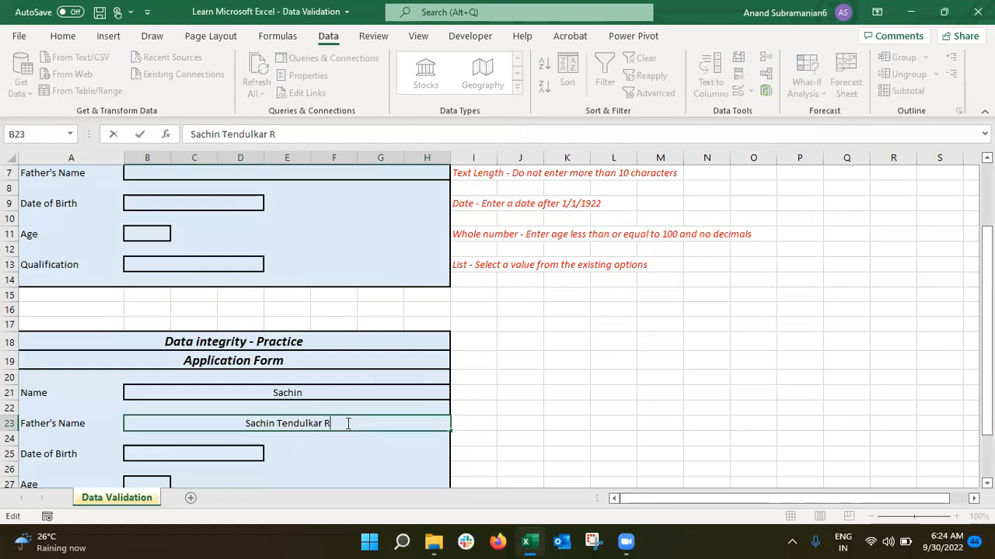
{"action": "key", "text": "Return"}
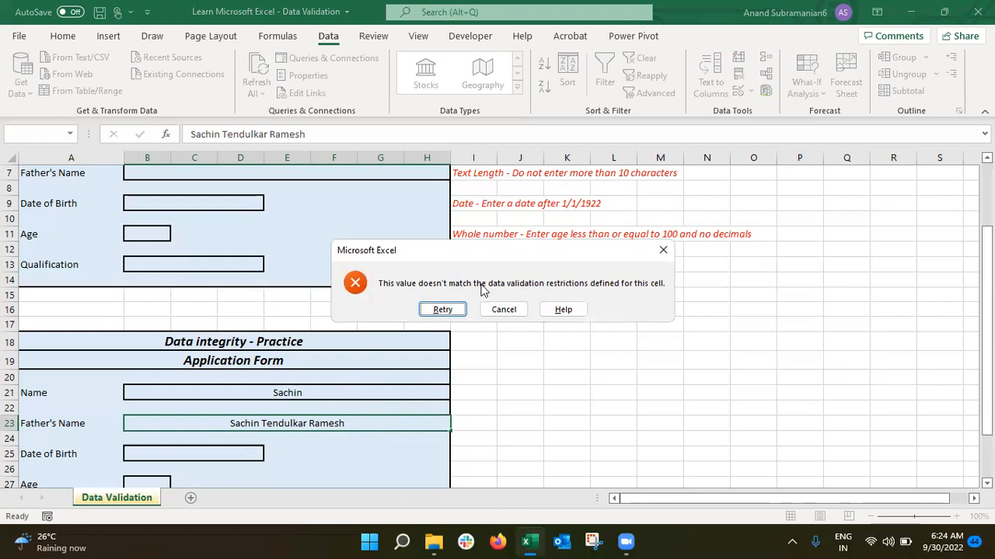
{"action": "left_click", "coordinate": [444, 311]}
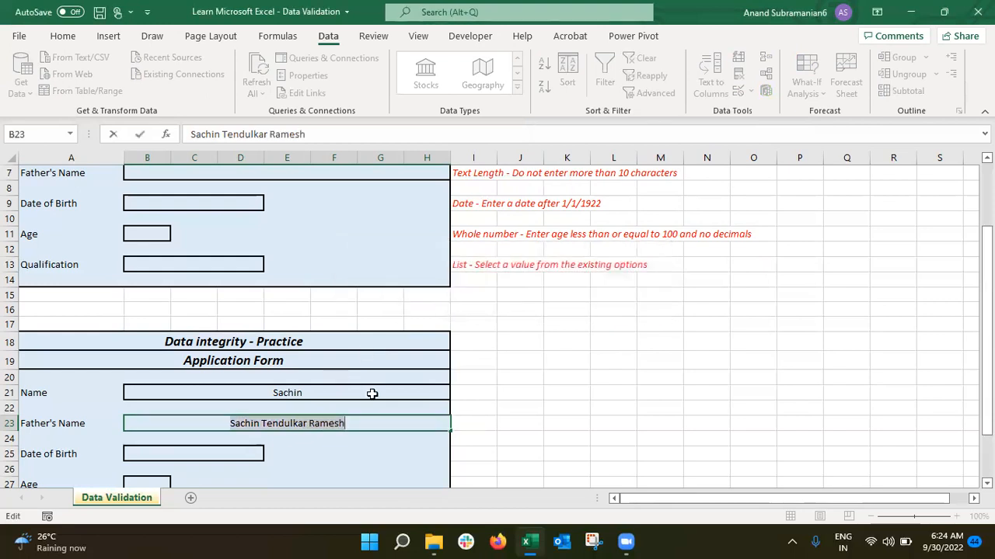
Step: Remove the added last word from the Father's Name entry and submit the shorter name
{"action": "key", "text": "End"}
{"action": "key", "text": "BackSpace"}
{"action": "key", "text": "BackSpace"}
{"action": "key", "text": "BackSpace"}
{"action": "key", "text": "BackSpace"}
{"action": "key", "text": "BackSpace"}
{"action": "key", "text": "BackSpace"}
{"action": "key", "text": "BackSpace"}
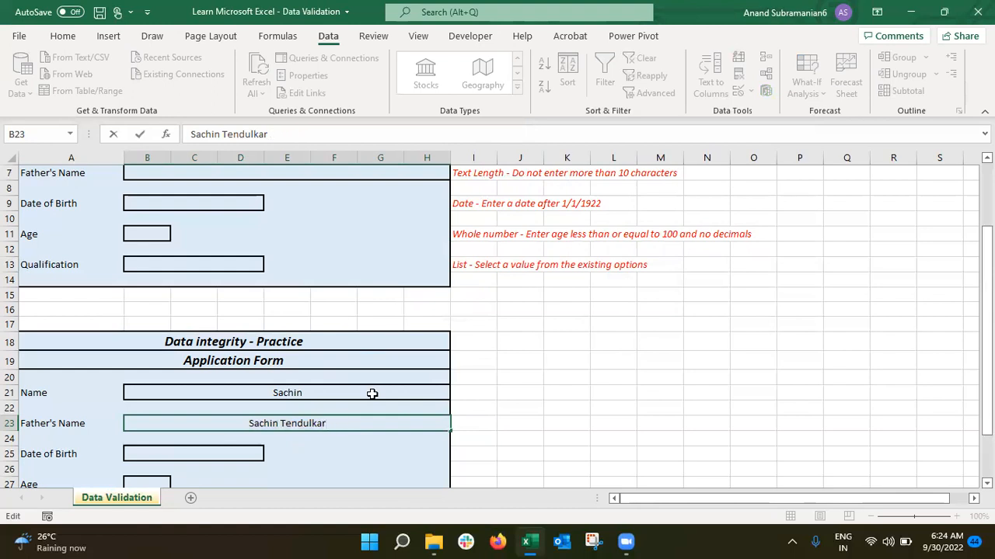
{"action": "key", "text": "Return"}
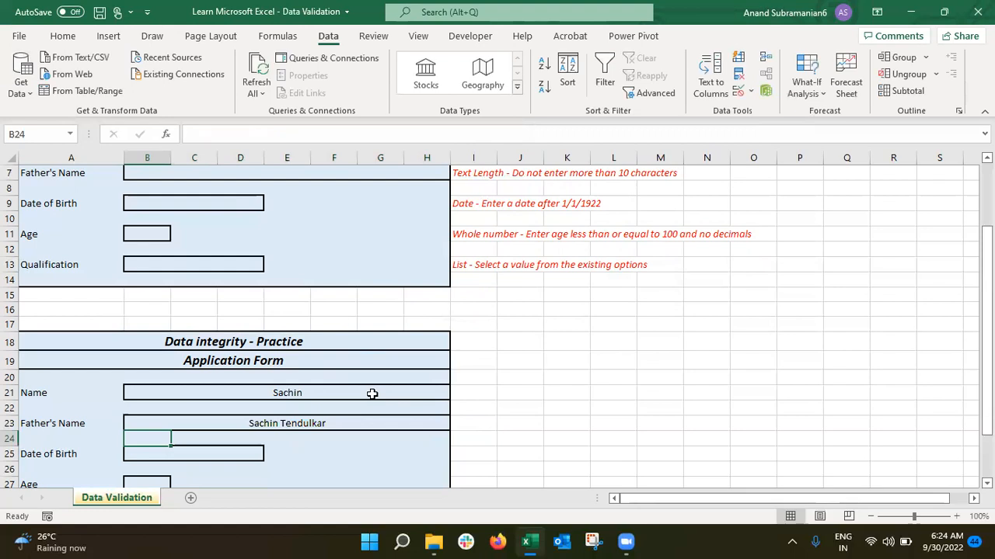
Step: Open data validation for the practice form's Date of Birth cell B25 and set its allowed criteria to Date
{"action": "key", "text": "Down"}
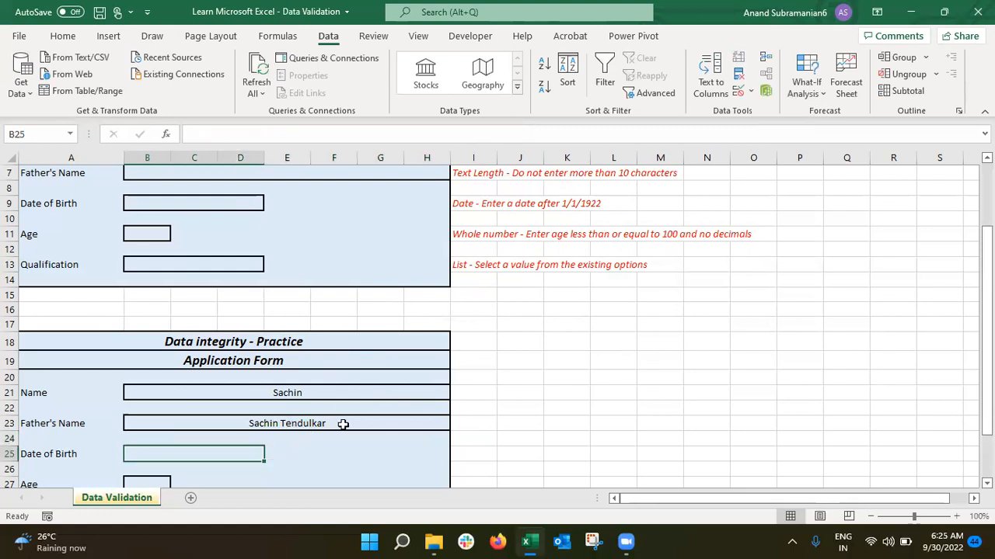
{"action": "left_click", "coordinate": [313, 427]}
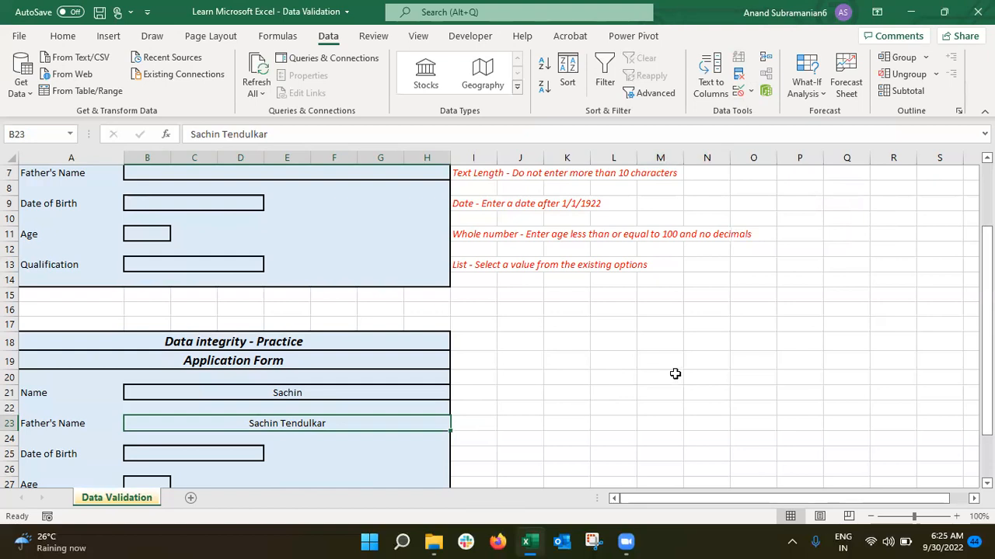
{"action": "key", "text": "Down"}
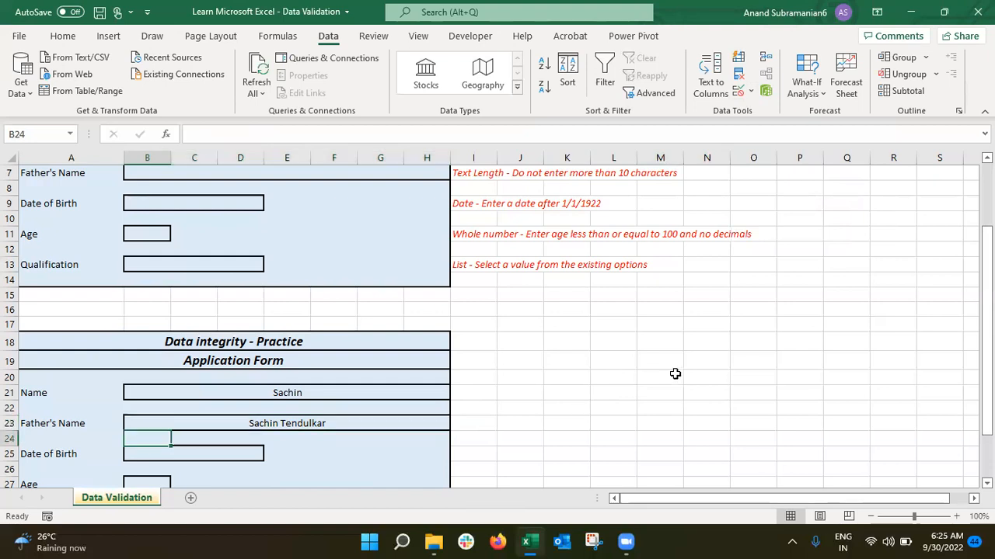
{"action": "key", "text": "Down"}
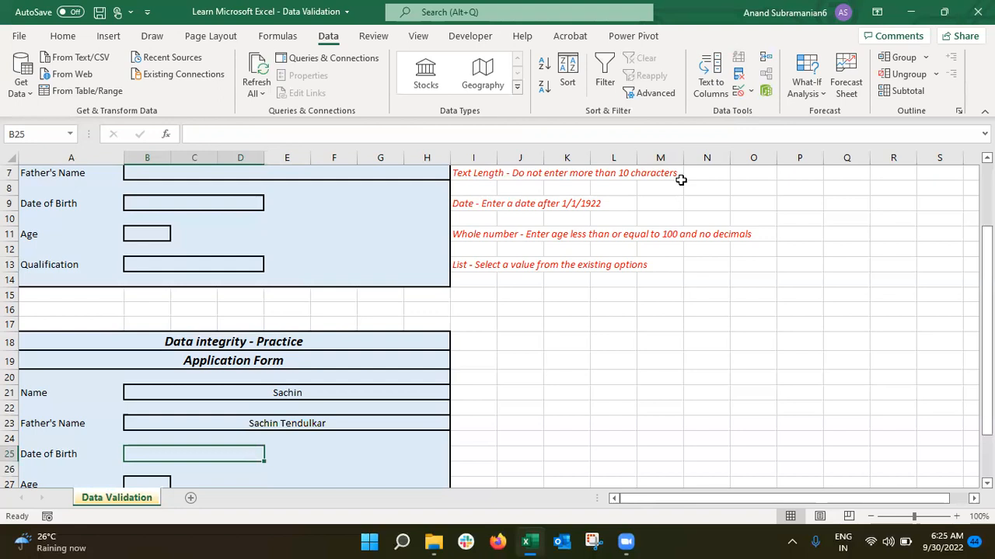
{"action": "left_click", "coordinate": [739, 94]}
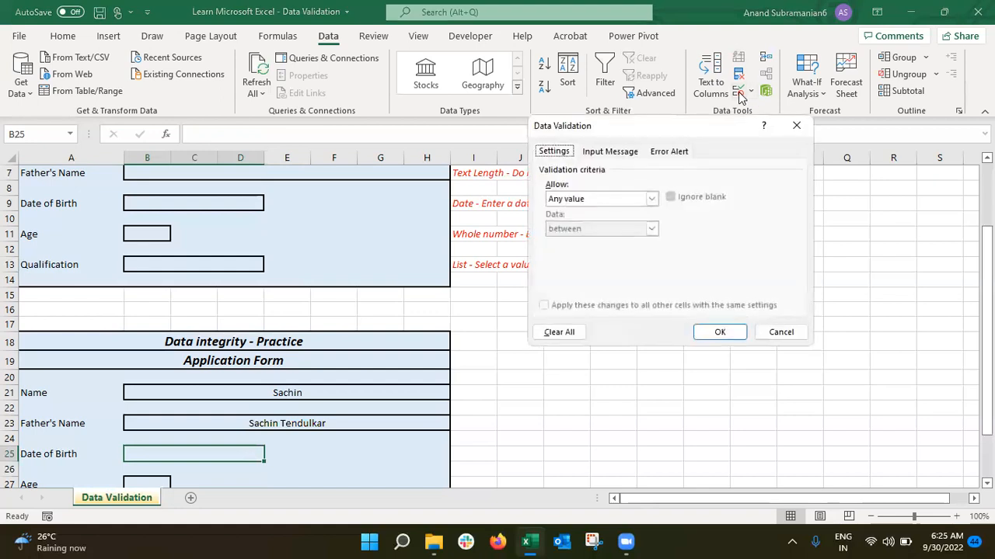
{"action": "left_click", "coordinate": [610, 201]}
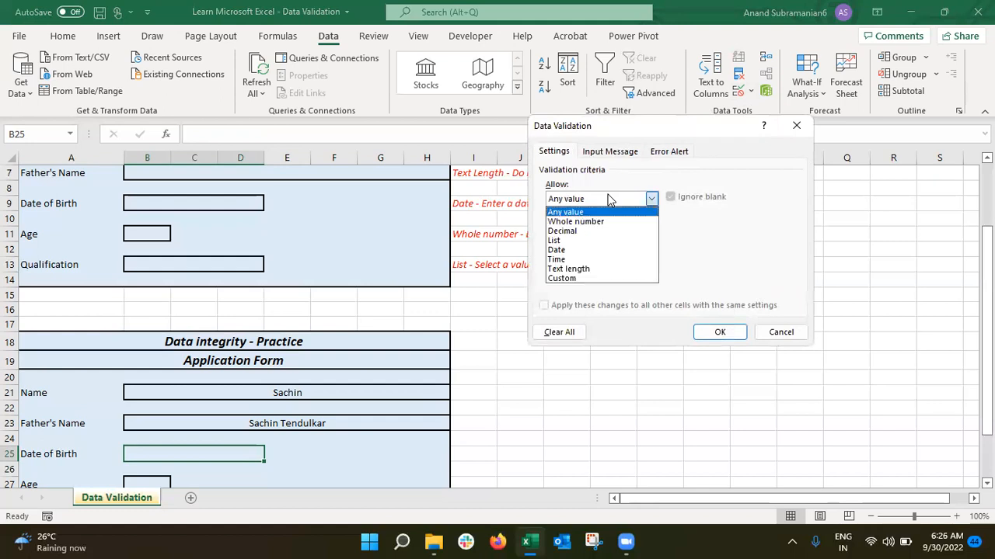
{"action": "left_click", "coordinate": [579, 251]}
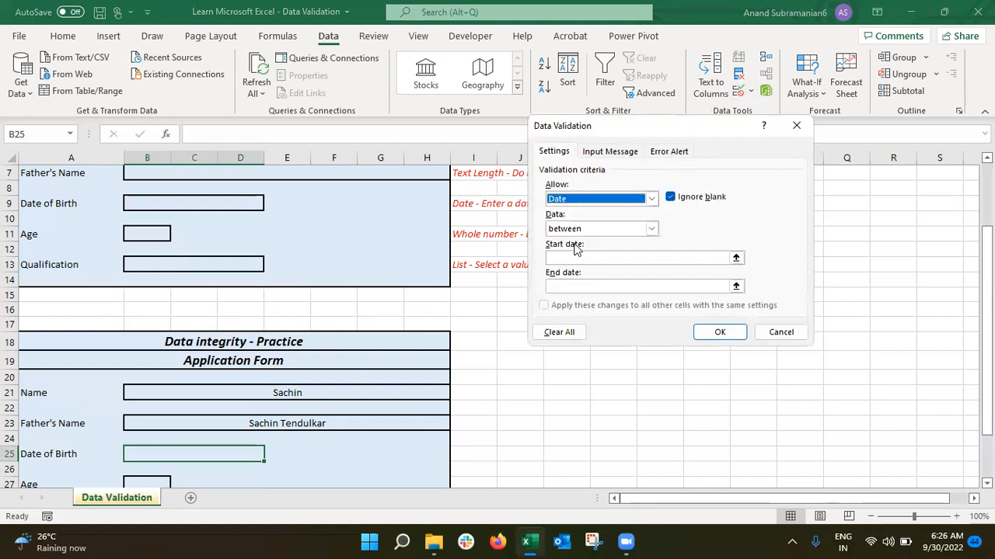
Step: Limit the Date of Birth to dates less than 9/30/2022, apply the rule and test it with a later date
{"action": "left_click", "coordinate": [628, 229]}
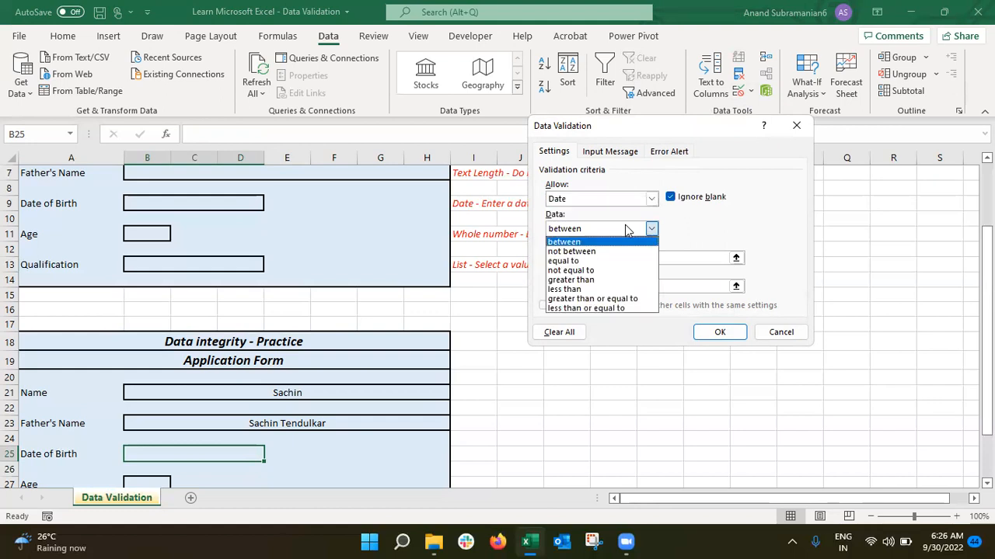
{"action": "left_click", "coordinate": [604, 289]}
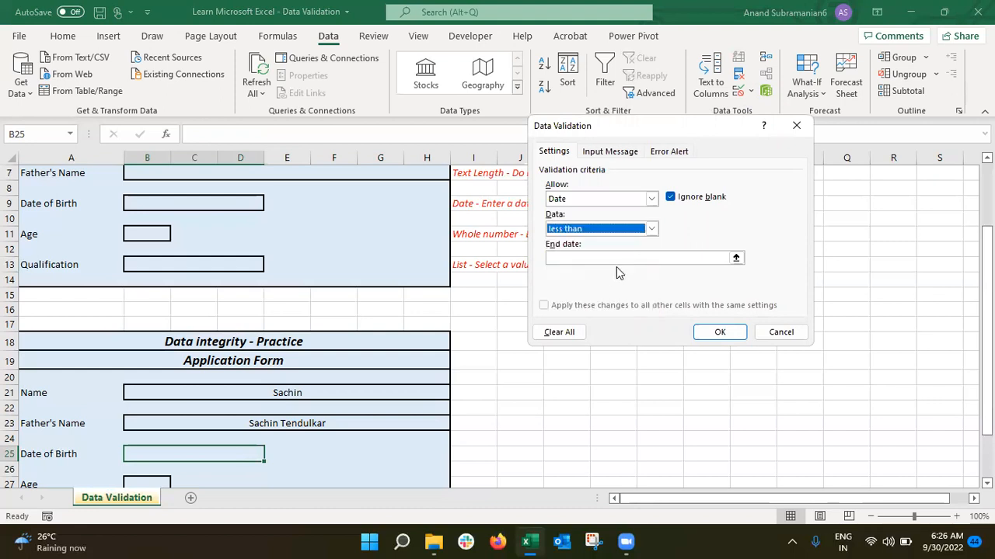
{"action": "left_click", "coordinate": [615, 257]}
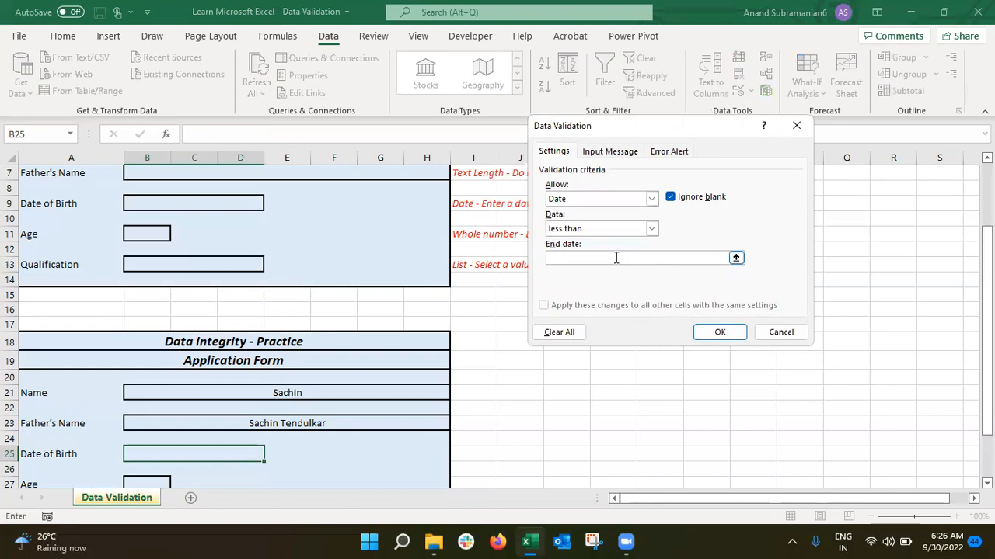
{"action": "type", "text": "9/30/2022"}
{"action": "left_click", "coordinate": [715, 332]}
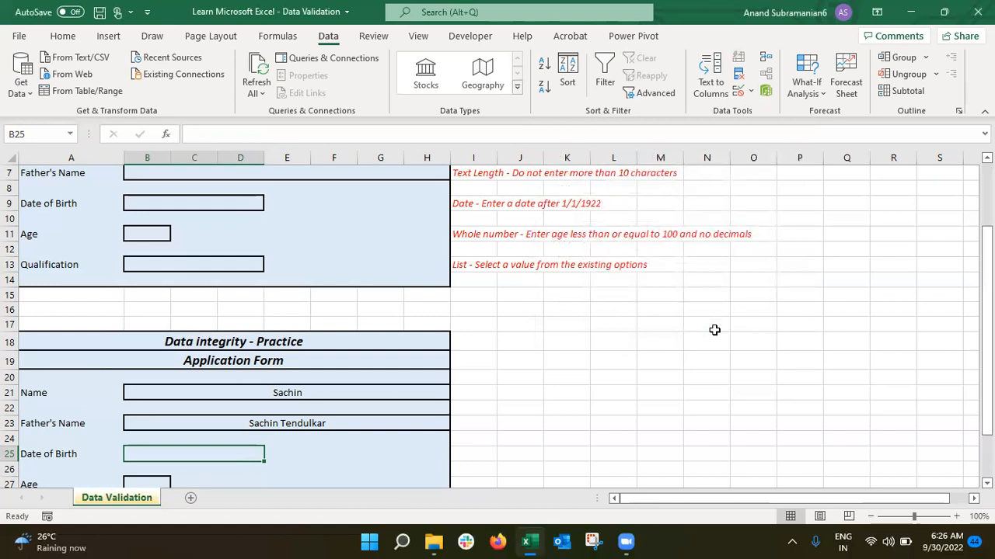
{"action": "type", "text": "10-1-22"}
{"action": "key", "text": "Return"}
Step: Change the Date of Birth rule to dates greater than 9/30/1922 and apply it
{"action": "left_click", "coordinate": [740, 92]}
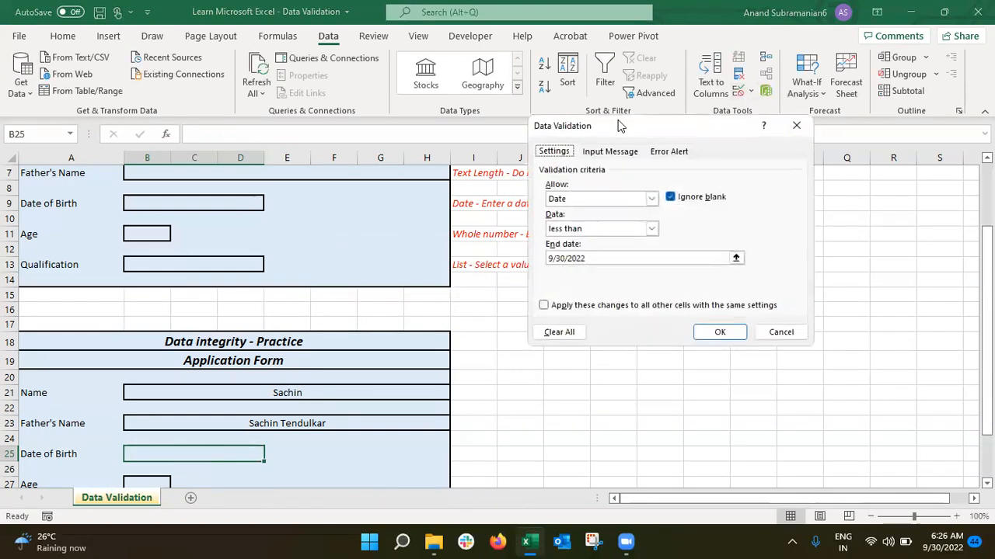
{"action": "left_click", "coordinate": [607, 231]}
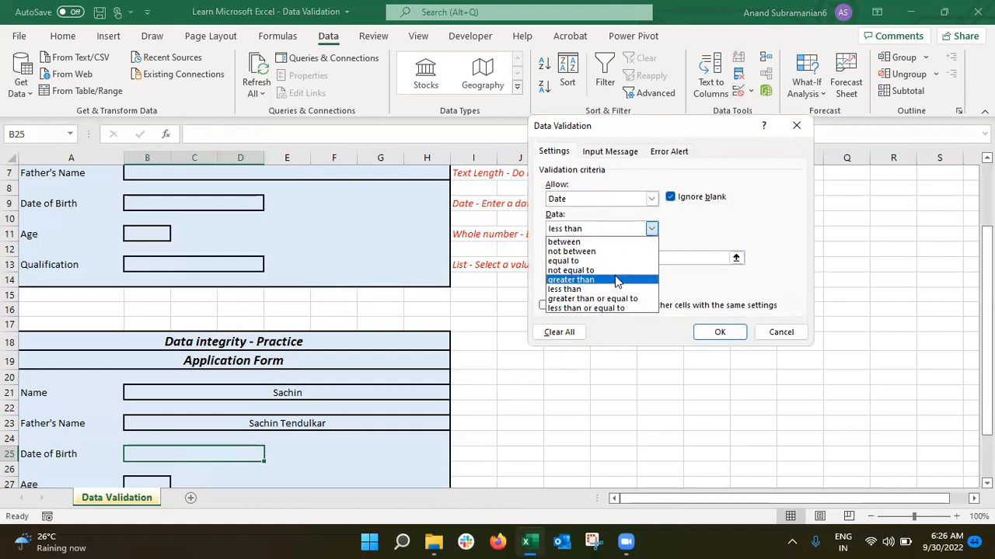
{"action": "left_click", "coordinate": [617, 280]}
{"action": "left_click", "coordinate": [588, 258]}
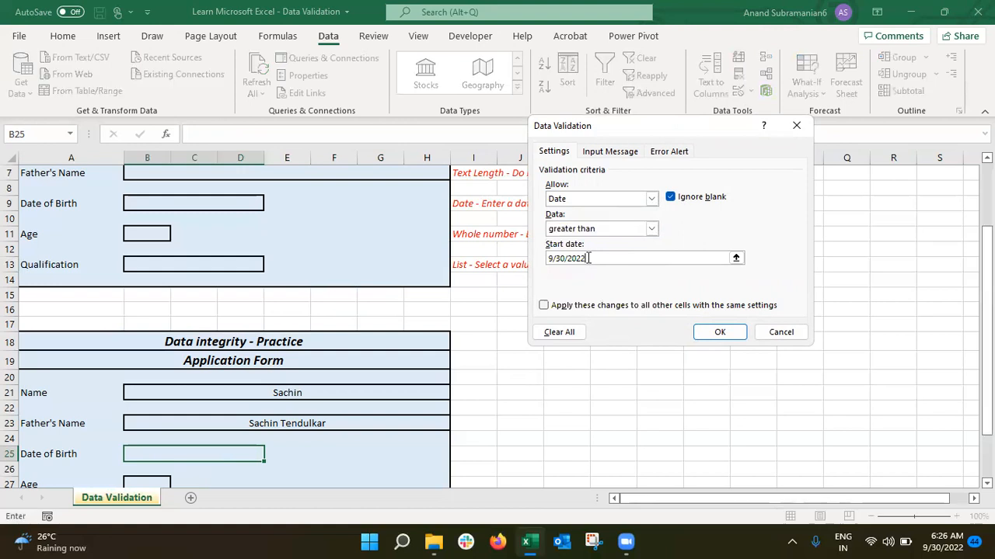
{"action": "key", "text": "BackSpace"}
{"action": "key", "text": "BackSpace"}
{"action": "key", "text": "BackSpace"}
{"action": "key", "text": "BackSpace"}
{"action": "type", "text": "1922"}
{"action": "key", "text": "BackSpace"}
{"action": "type", "text": "2"}
{"action": "left_click", "coordinate": [719, 333]}
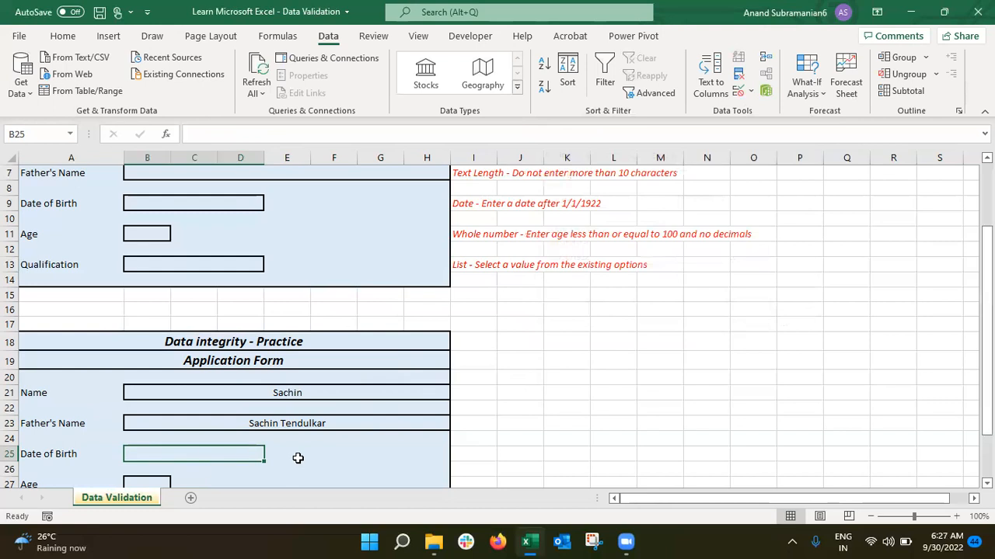
Step: Test the Date of Birth rule by entering a valid date well after the 9/30/1922 start date
{"action": "type", "text": "9-"}
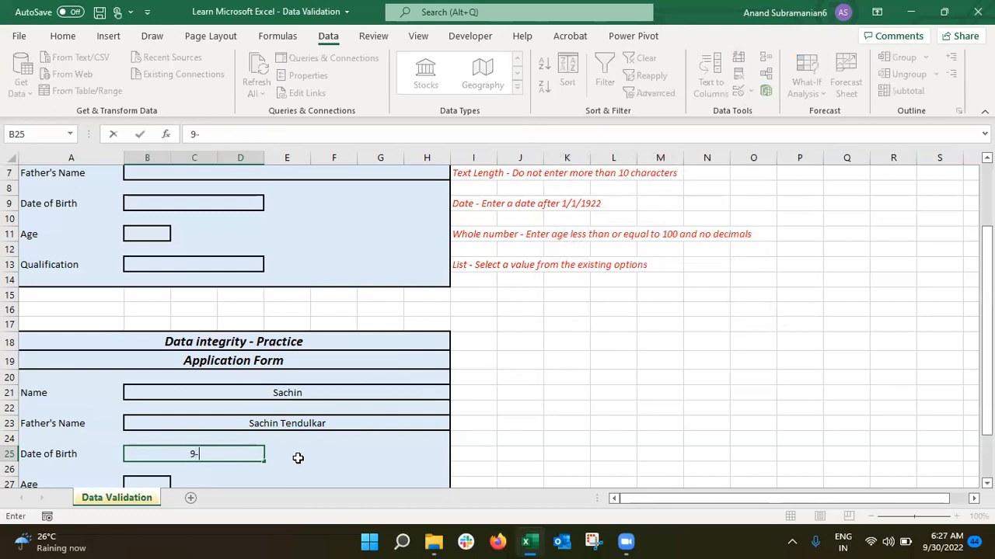
{"action": "type", "text": "30-20000"}
{"action": "key", "text": "BackSpace"}
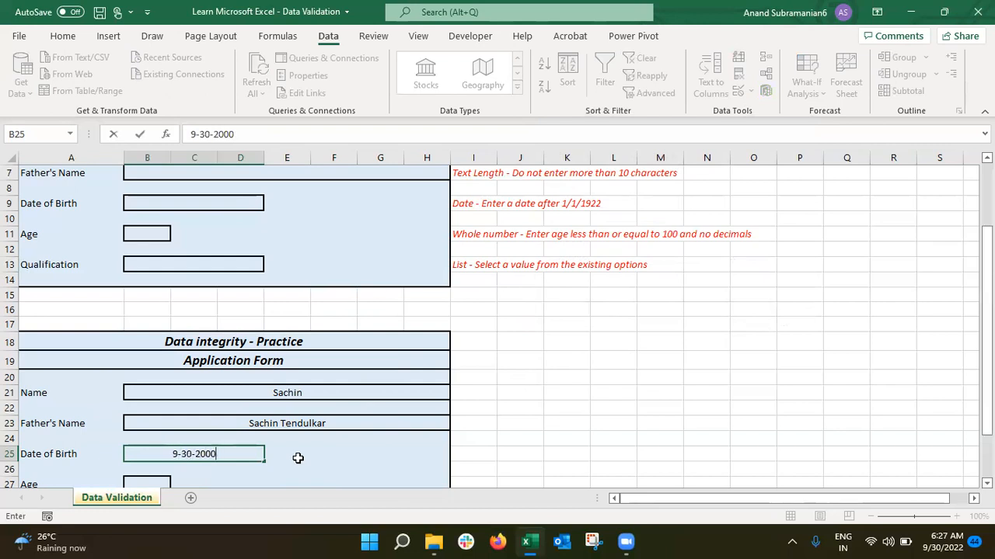
{"action": "left_click", "coordinate": [297, 458]}
{"action": "key", "text": "Left"}
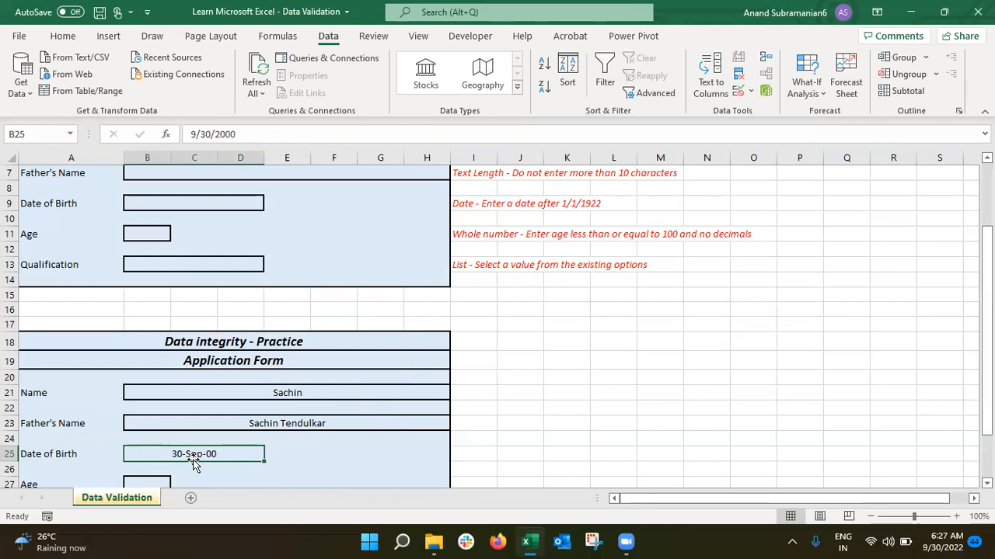
{"action": "key", "text": "Down"}
{"action": "key", "text": "Down"}
{"action": "key", "text": "Down"}
{"action": "key", "text": "Down"}
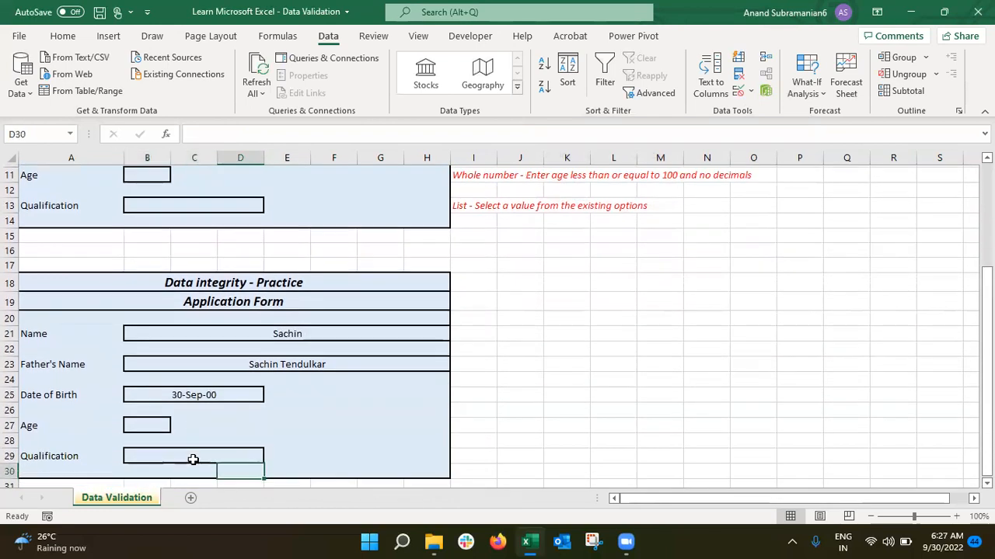
{"action": "key", "text": "Up"}
{"action": "key", "text": "Up"}
{"action": "key", "text": "Up"}
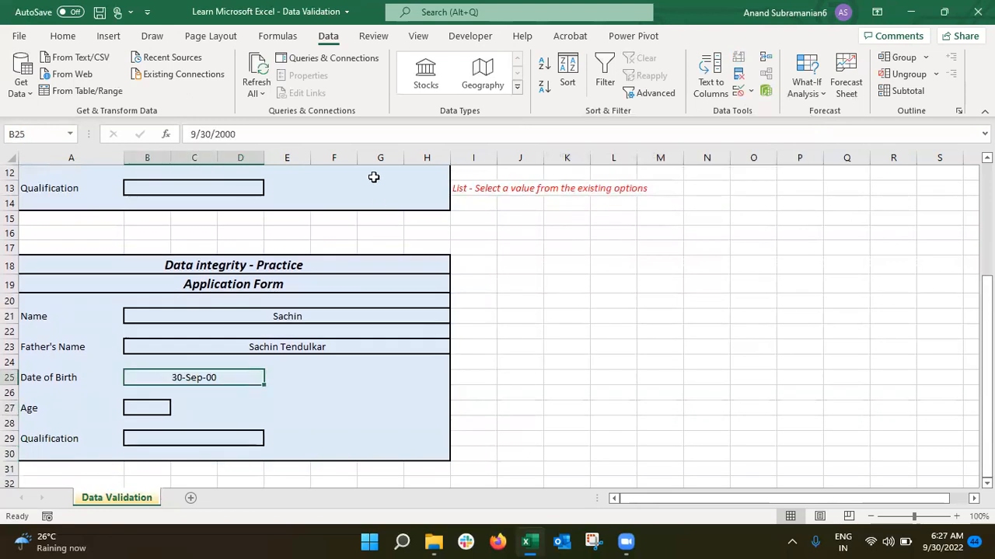
Step: Test the Date of Birth rule by changing the entry's year to 1822, and cancel the entry
{"action": "left_click", "coordinate": [269, 138]}
{"action": "key", "text": "BackSpace"}
{"action": "key", "text": "BackSpace"}
{"action": "key", "text": "BackSpace"}
{"action": "key", "text": "BackSpace"}
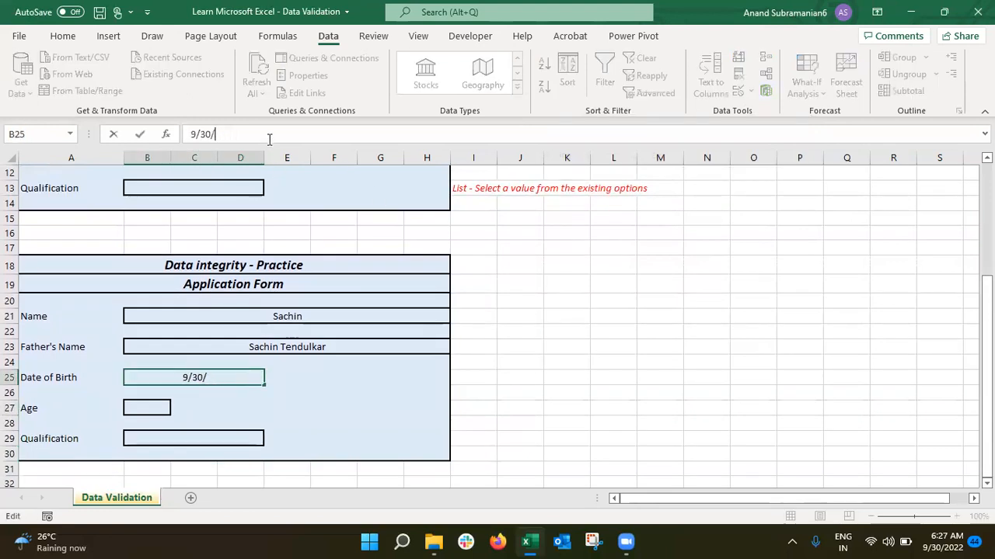
{"action": "type", "text": "1822"}
{"action": "key", "text": "Return"}
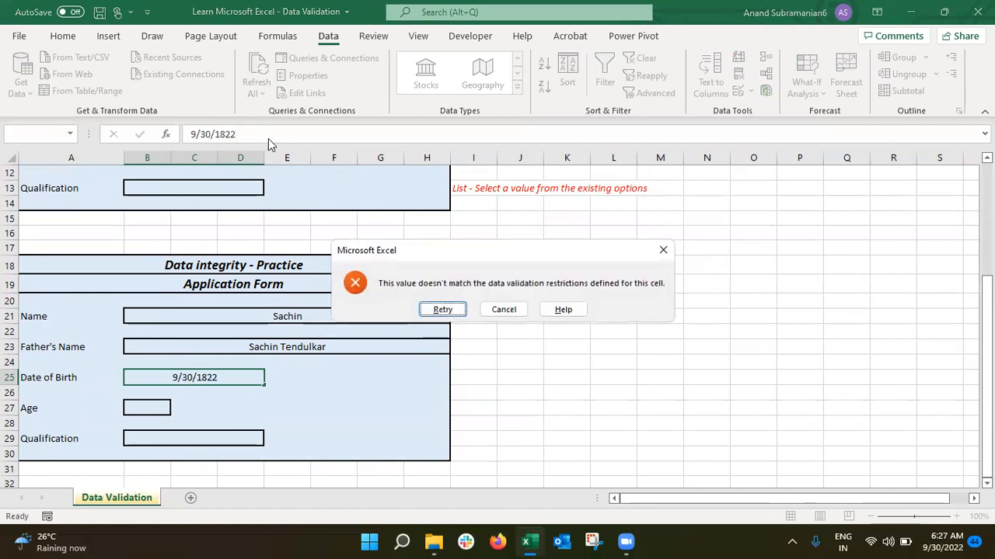
{"action": "key", "text": "Escape"}
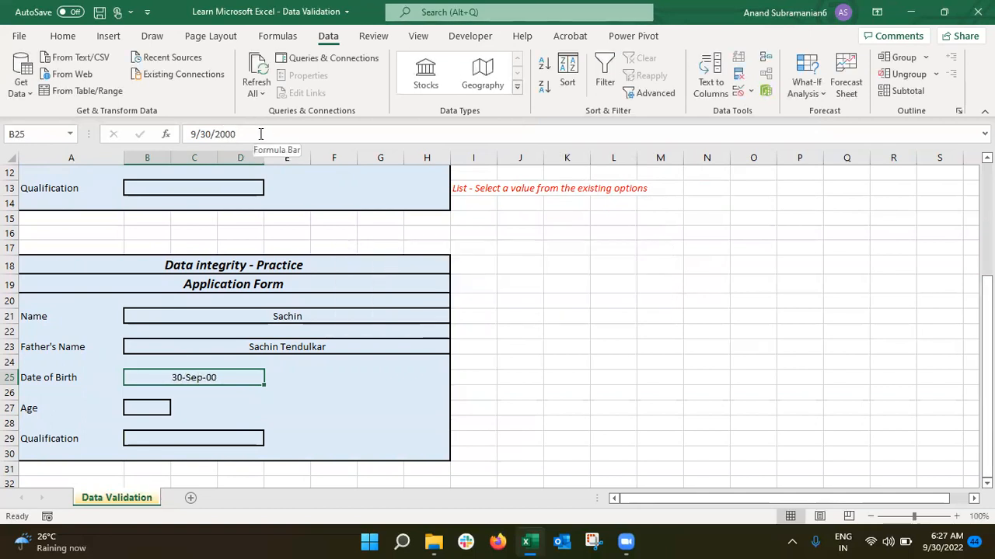
Step: Test the Date of Birth rule with a date equal to the rule's start date, and cancel the entry
{"action": "left_click", "coordinate": [260, 134]}
{"action": "key", "text": "BackSpace"}
{"action": "key", "text": "BackSpace"}
{"action": "key", "text": "BackSpace"}
{"action": "key", "text": "BackSpace"}
{"action": "type", "text": "1922"}
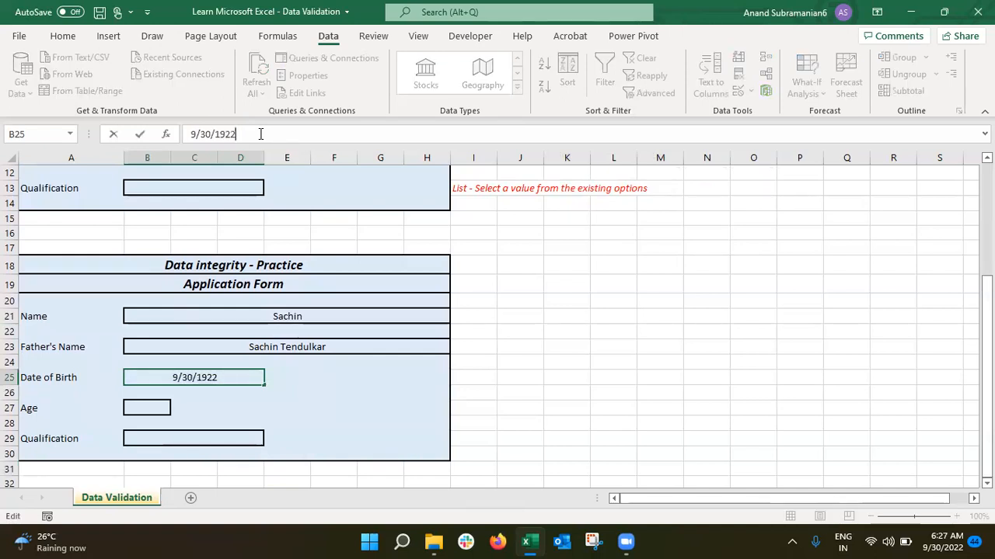
{"action": "key", "text": "Return"}
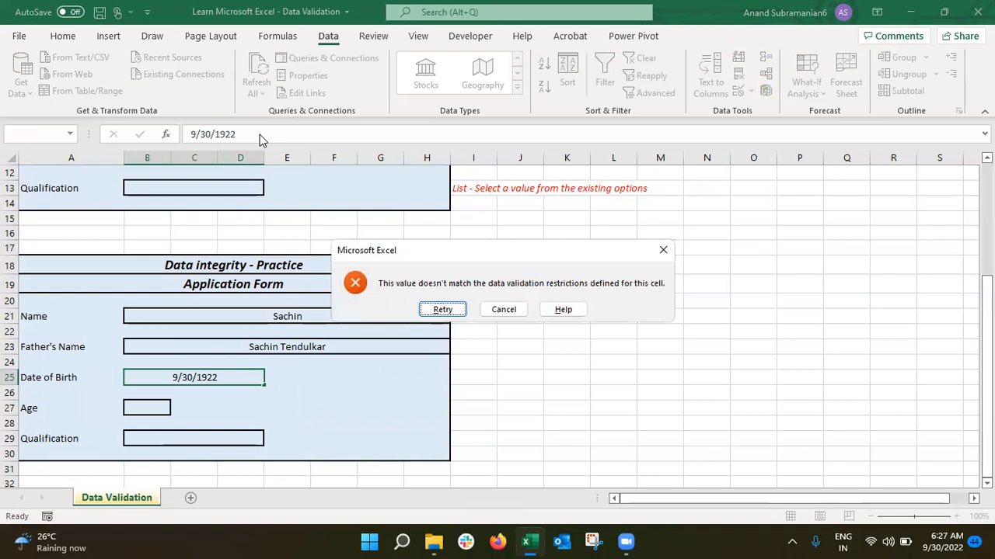
{"action": "key", "text": "Escape"}
Step: Replace the Date of Birth entry with the date one day after the rule's start date
{"action": "left_click", "coordinate": [260, 134]}
{"action": "key", "text": "BackSpace"}
{"action": "key", "text": "BackSpace"}
{"action": "key", "text": "BackSpace"}
{"action": "key", "text": "BackSpace"}
{"action": "key", "text": "BackSpace"}
{"action": "key", "text": "BackSpace"}
{"action": "key", "text": "BackSpace"}
{"action": "key", "text": "BackSpace"}
{"action": "key", "text": "BackSpace"}
{"action": "type", "text": "10-1-1922"}
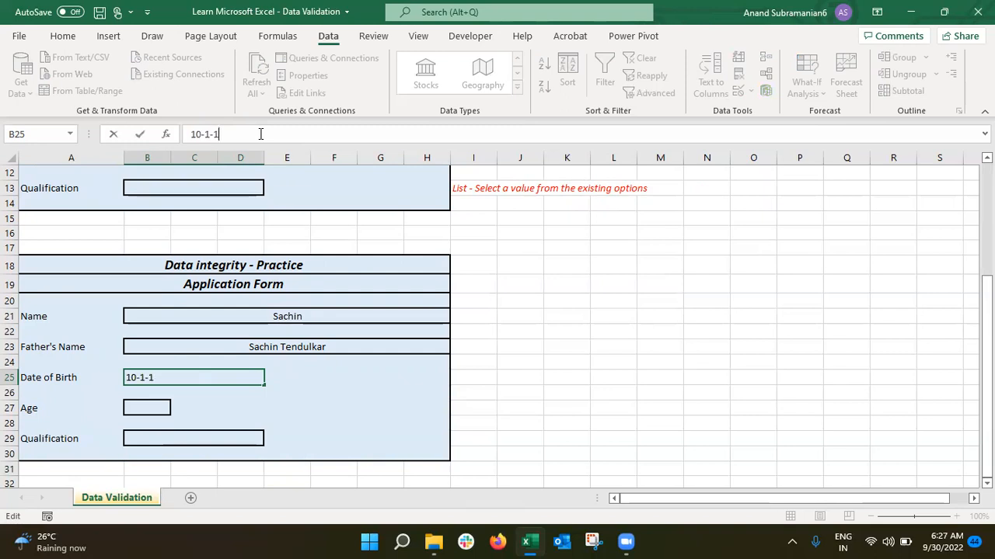
{"action": "key", "text": "Return"}
{"action": "key", "text": "Up"}
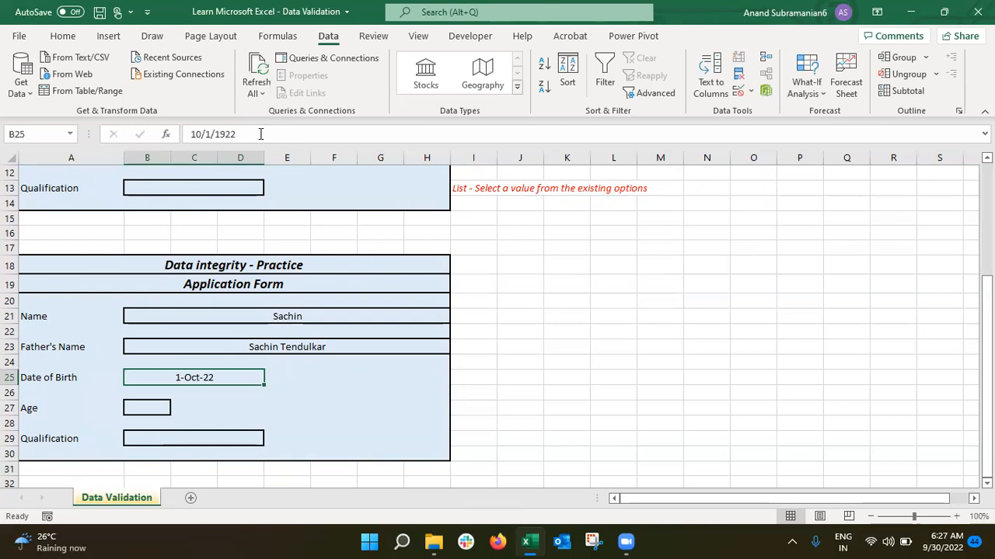
Step: Set up a validation rule on the practice form's Age cell for whole numbers less than 100
{"action": "left_click", "coordinate": [146, 406]}
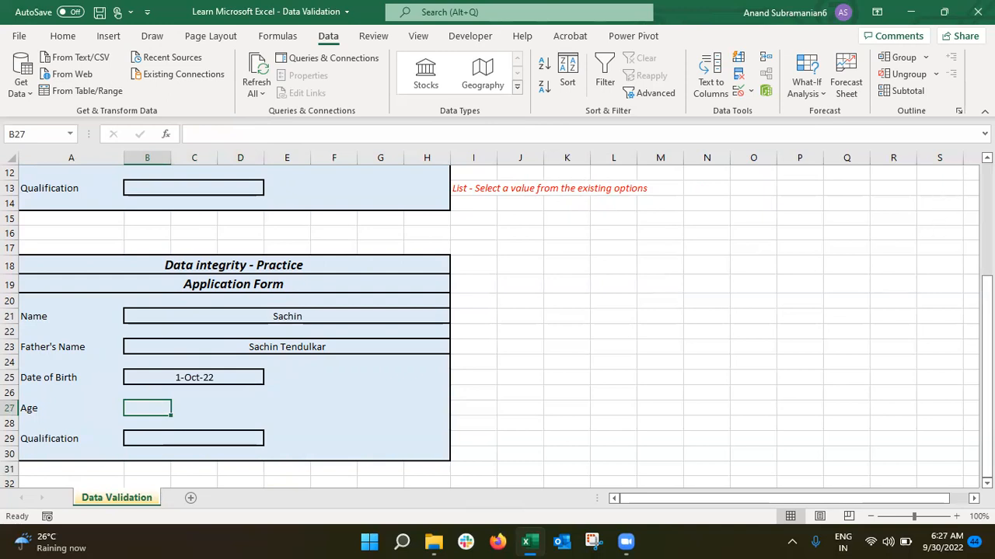
{"action": "scroll", "coordinate": [498, 326], "scroll_direction": "up", "scroll_amount": 1}
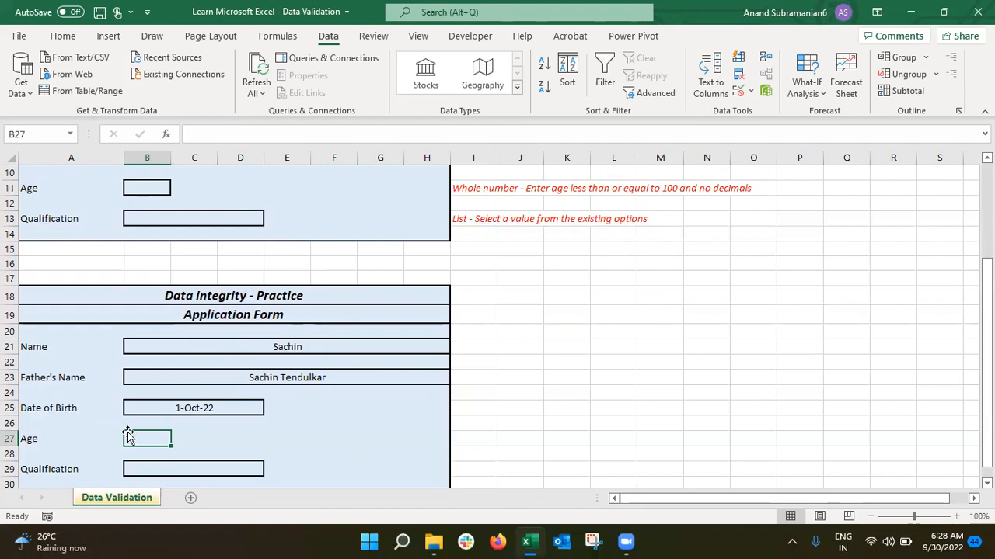
{"action": "left_click", "coordinate": [738, 93]}
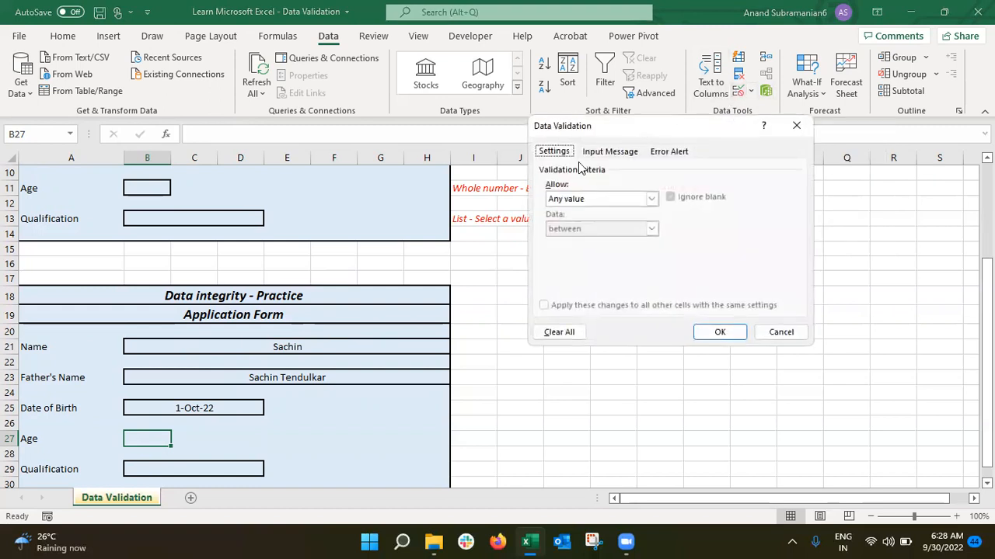
{"action": "left_click", "coordinate": [610, 202]}
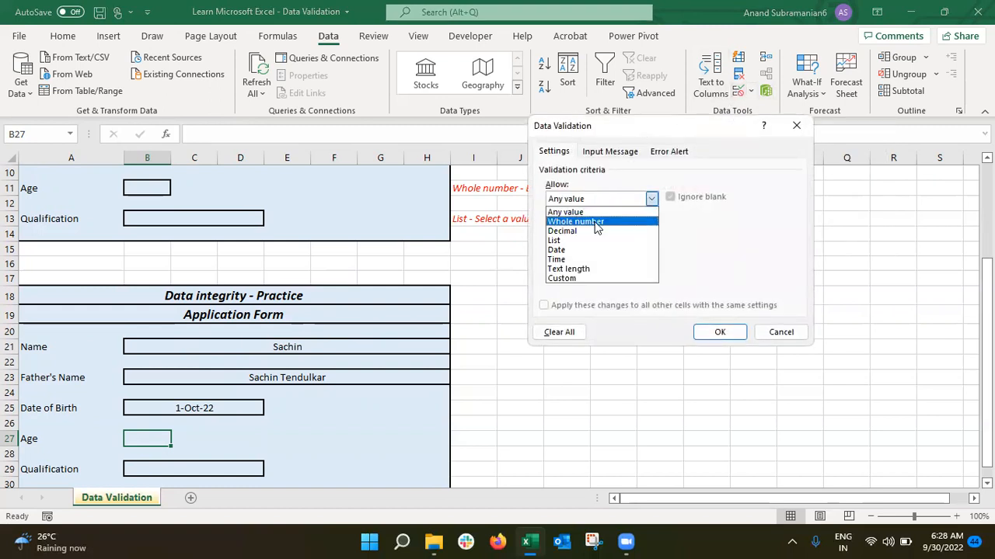
{"action": "left_click", "coordinate": [596, 225]}
{"action": "left_click", "coordinate": [621, 232]}
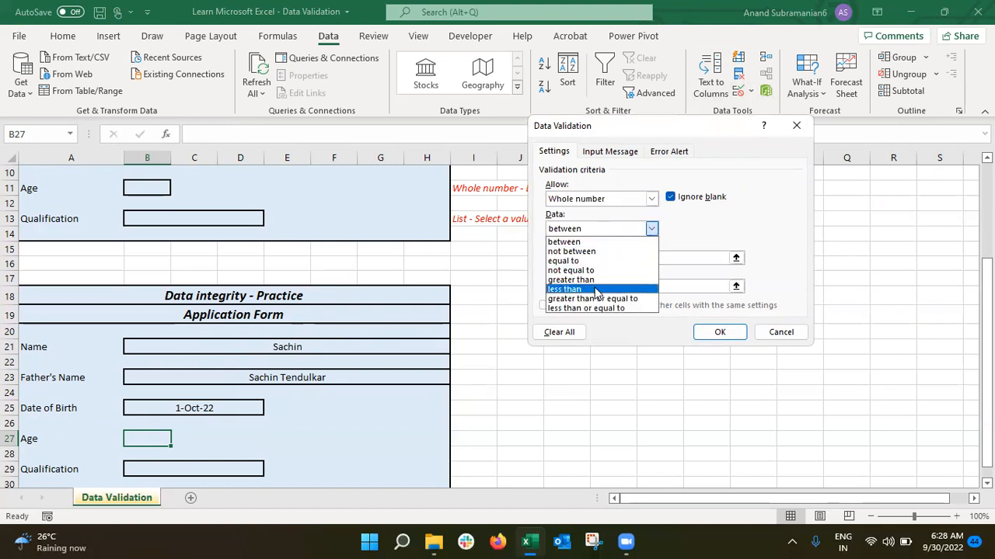
{"action": "left_click", "coordinate": [596, 290]}
{"action": "left_click", "coordinate": [610, 259]}
{"action": "type", "text": "100"}
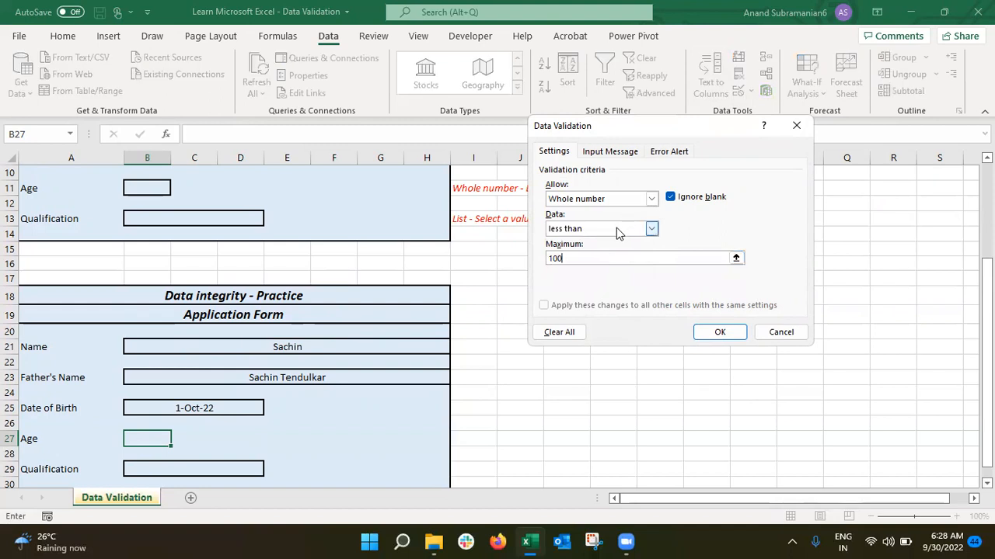
Step: Change the Age rule's condition to less than or equal to, and apply the rule
{"action": "left_click", "coordinate": [616, 228]}
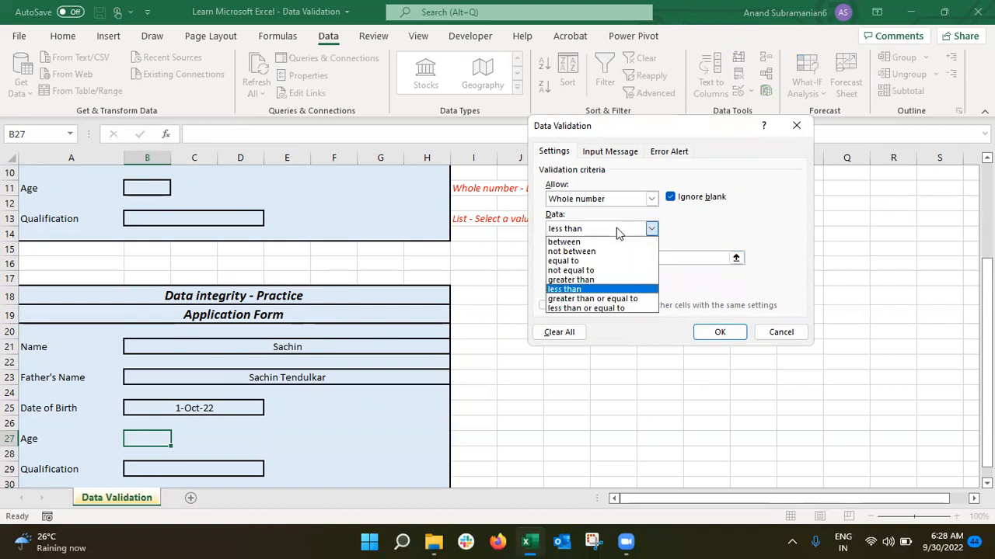
{"action": "left_click", "coordinate": [608, 309]}
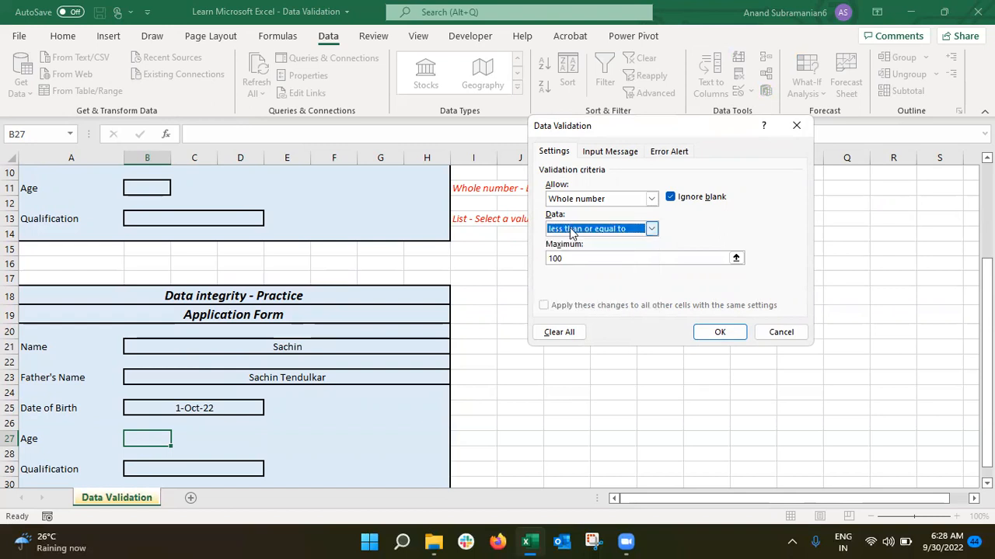
{"action": "left_click", "coordinate": [720, 332]}
{"action": "key", "text": "Return"}
Step: Test the Age rule by entering 76 in the practice form's Age cell
{"action": "scroll", "coordinate": [719, 332], "scroll_direction": "down", "scroll_amount": 1}
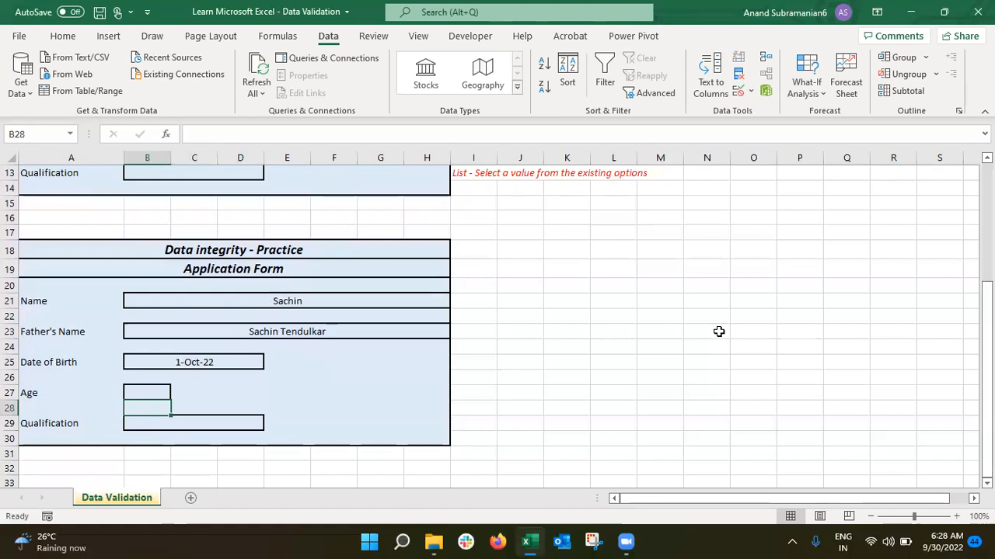
{"action": "key", "text": "Up"}
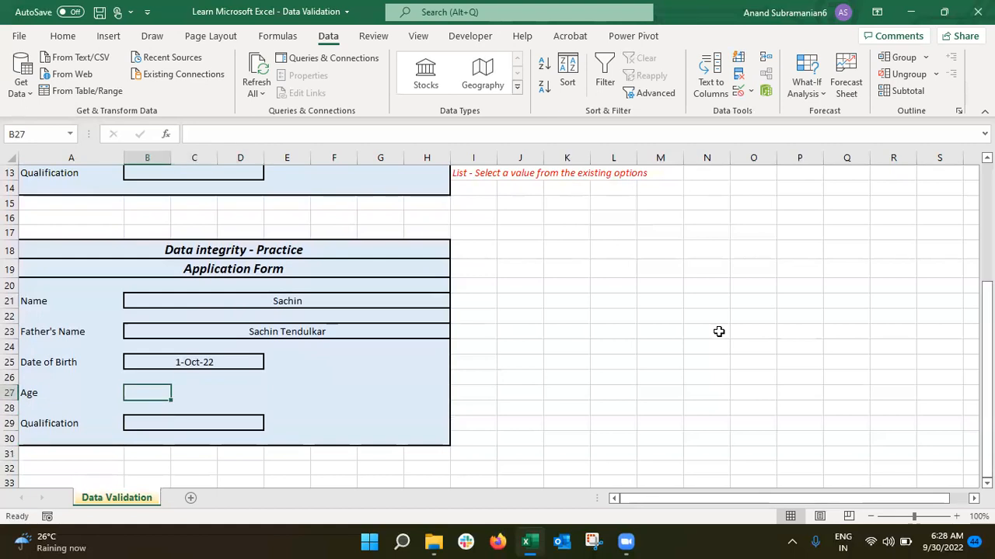
{"action": "type", "text": "76"}
{"action": "key", "text": "Return"}
Step: Test the Age rule by entering 101, and cancel the entry
{"action": "key", "text": "Up"}
{"action": "type", "text": "101"}
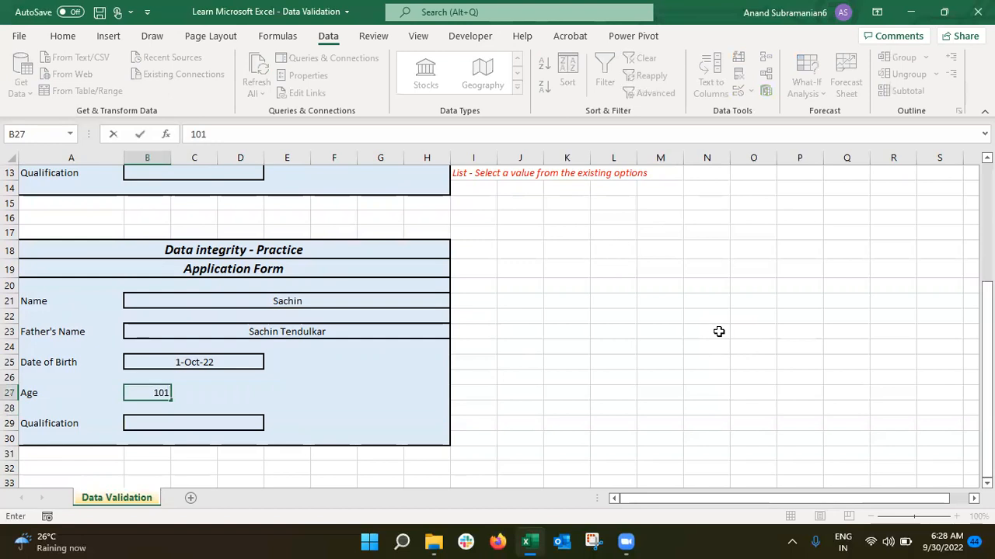
{"action": "key", "text": "Return"}
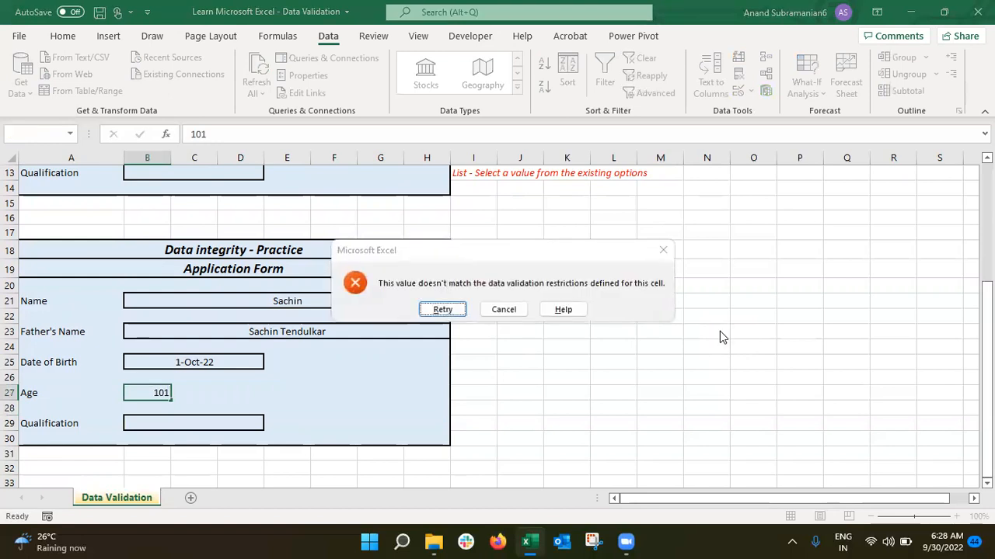
{"action": "key", "text": "Escape"}
Step: Restrict the practice form's Qualification cell to a list with the options BA English, BSc Maths, Bcom, MBA, MCA
{"action": "key", "text": "Down"}
{"action": "key", "text": "Down"}
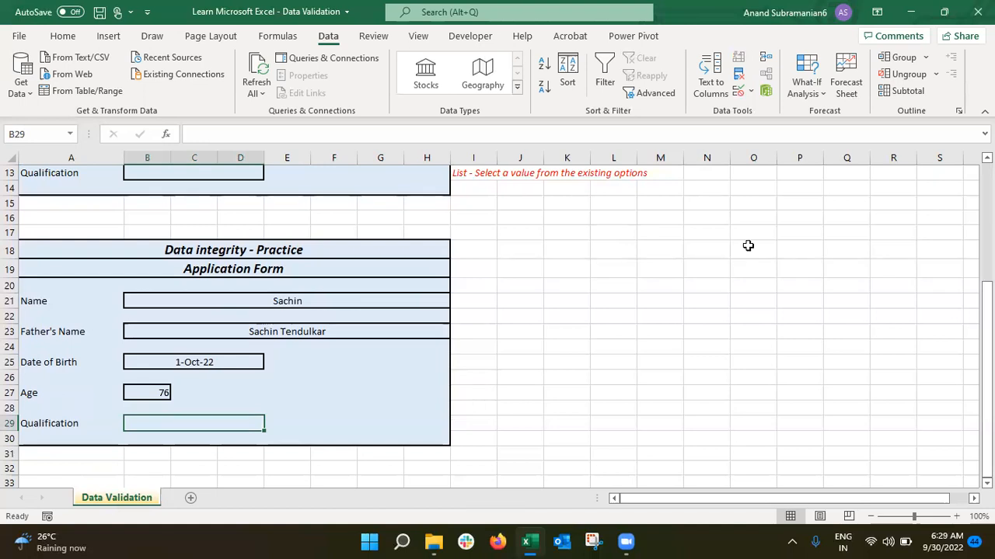
{"action": "left_click", "coordinate": [738, 93]}
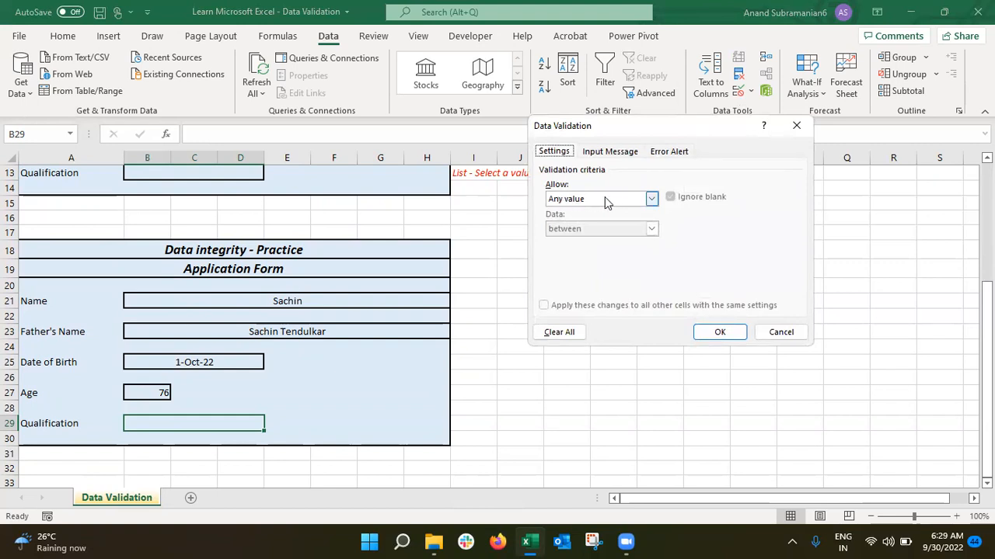
{"action": "left_click", "coordinate": [605, 196]}
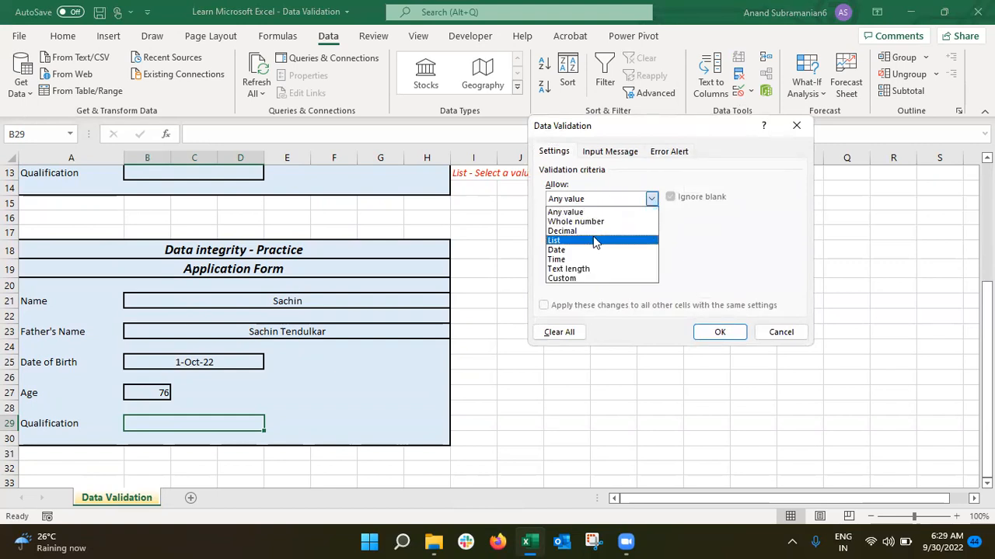
{"action": "left_click", "coordinate": [576, 240]}
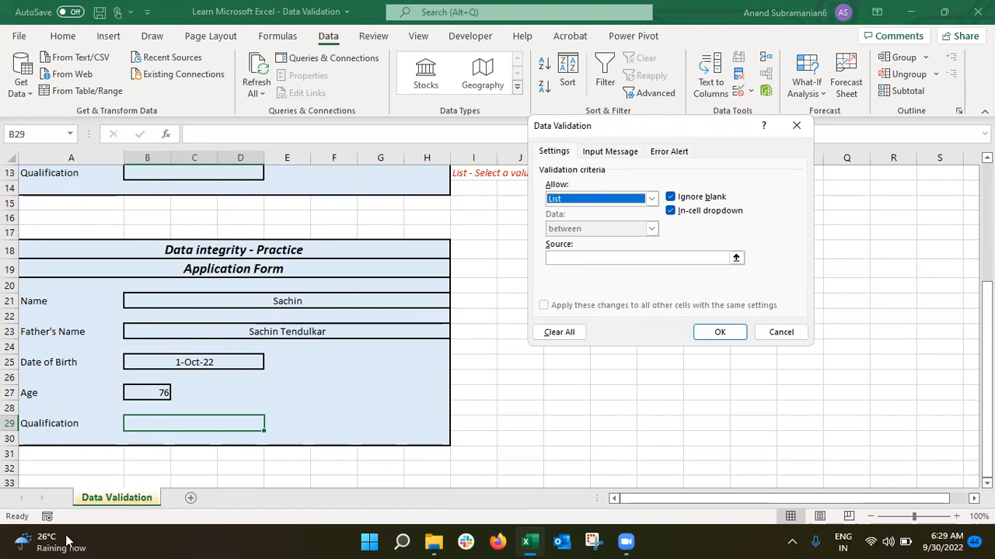
{"action": "mouse_move", "coordinate": [66, 537]}
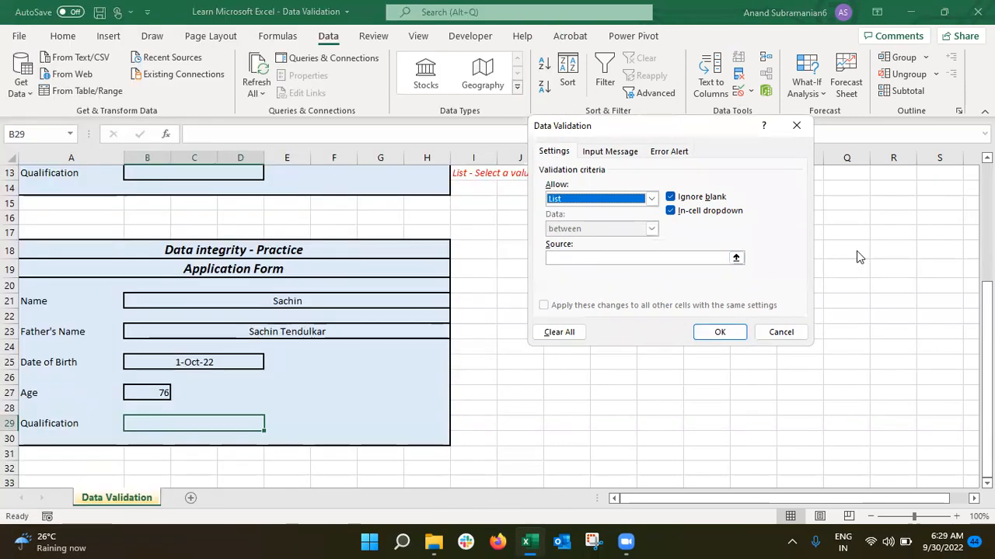
{"action": "left_click", "coordinate": [736, 257]}
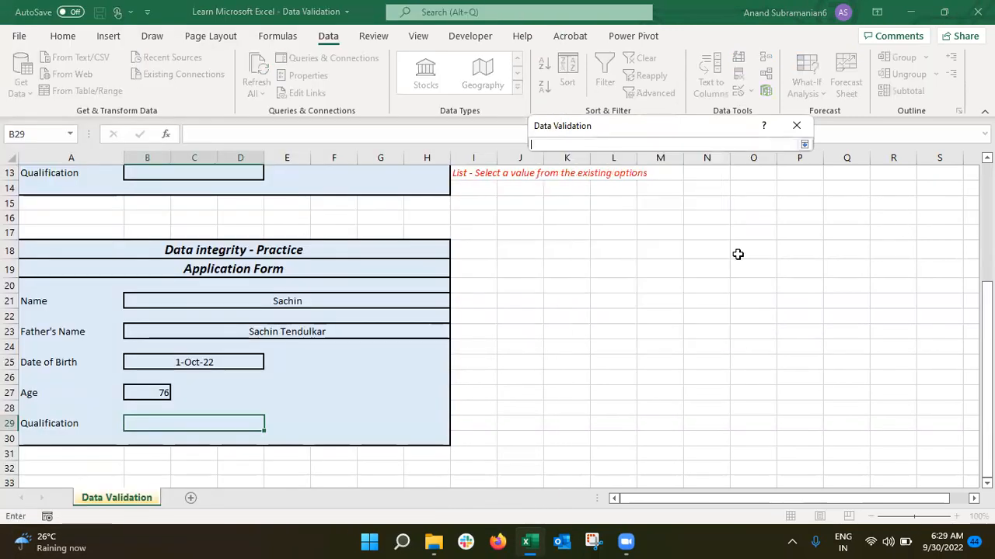
{"action": "left_click", "coordinate": [805, 145]}
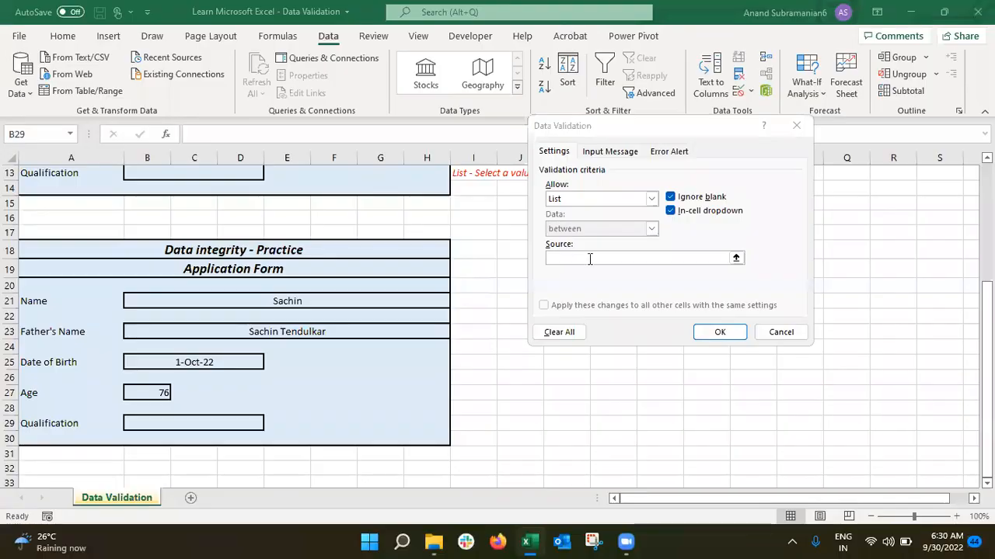
{"action": "left_click", "coordinate": [590, 259]}
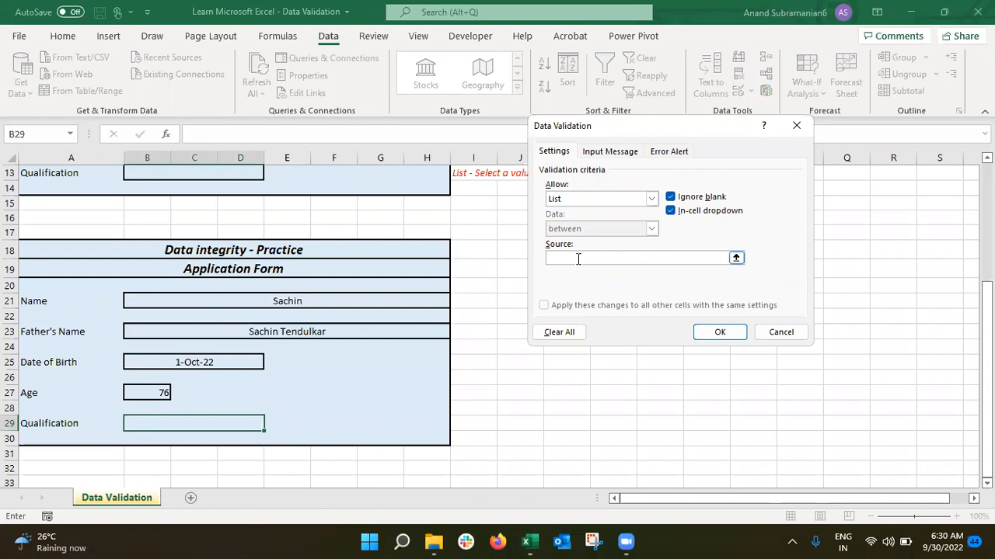
{"action": "type", "text": "BA English, BSc Maths, Bcom, MBA, MCA"}
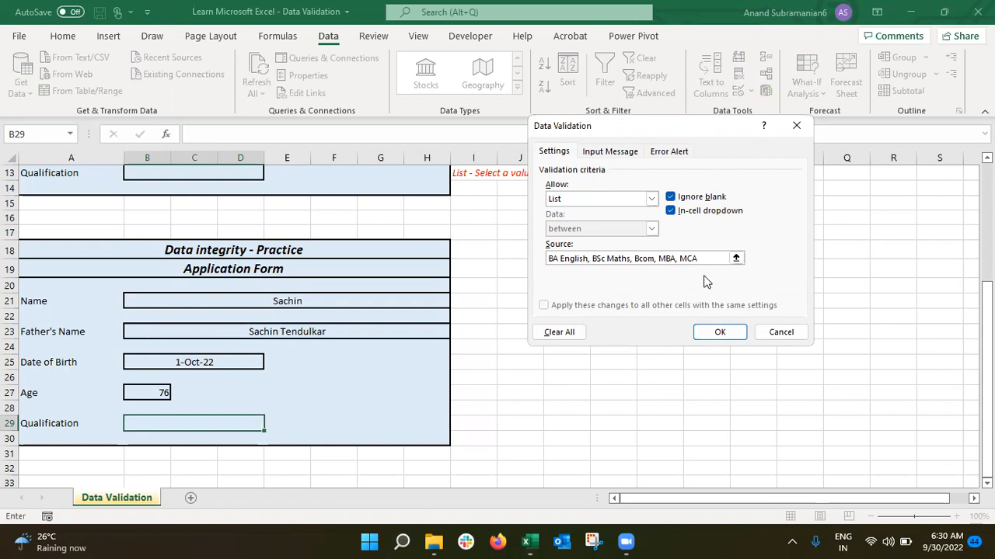
{"action": "left_click", "coordinate": [720, 334]}
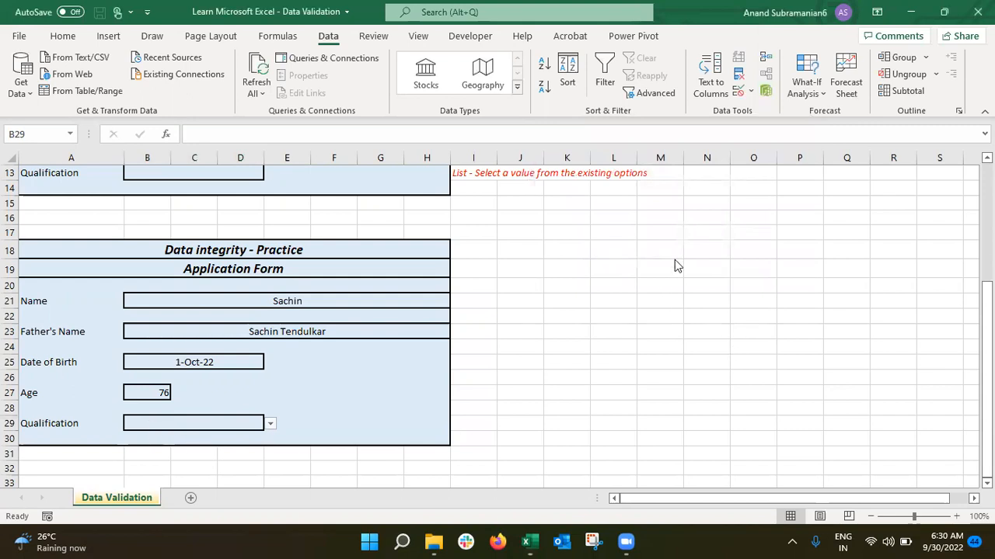
Step: Display the Qualification cell's list of options and close it without choosing one
{"action": "left_click", "coordinate": [271, 427]}
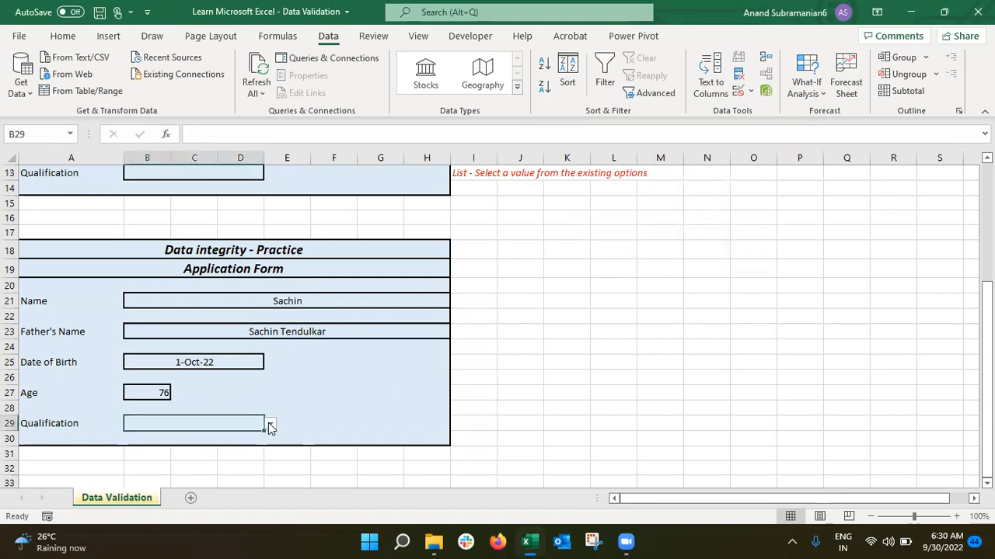
{"action": "left_click", "coordinate": [271, 427]}
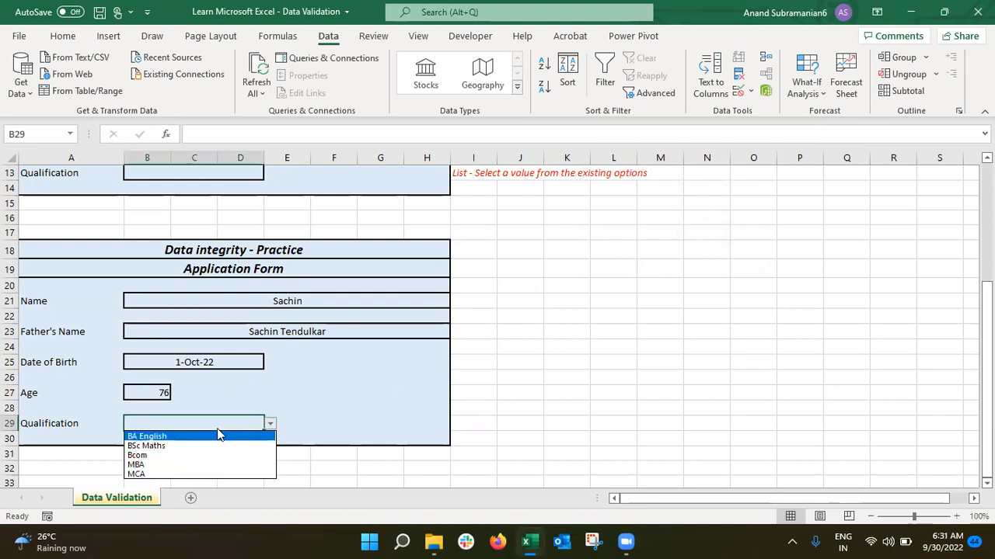
{"action": "key", "text": "Escape"}
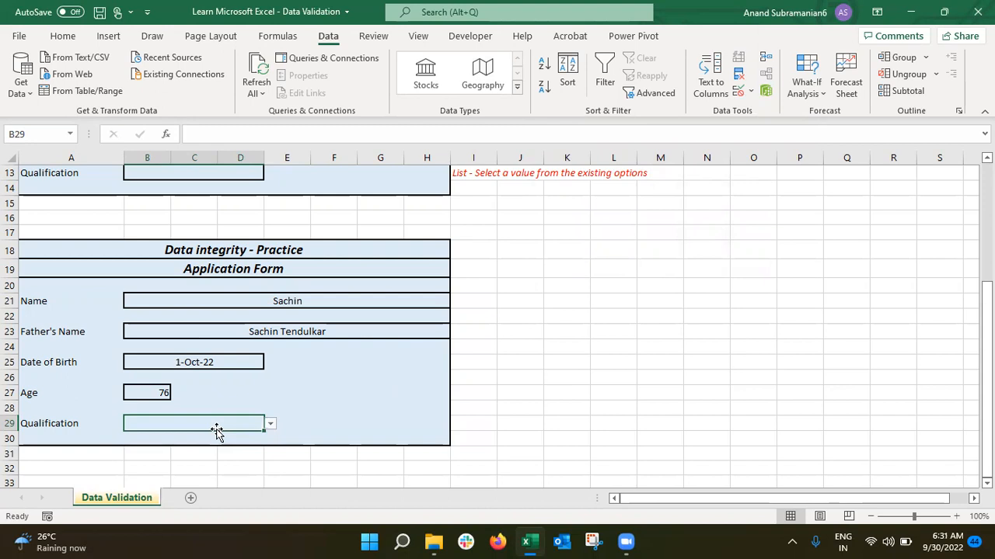
Step: Test the Qualification rule by entering "B.A. English", and cancel the entry
{"action": "type", "text": "B.A"}
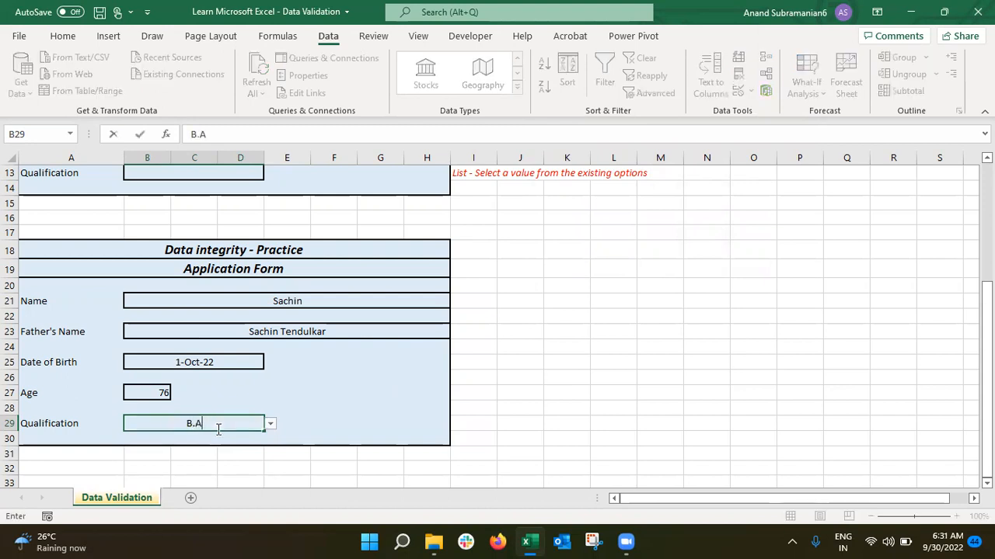
{"action": "type", "text": ". English"}
{"action": "key", "text": "Return"}
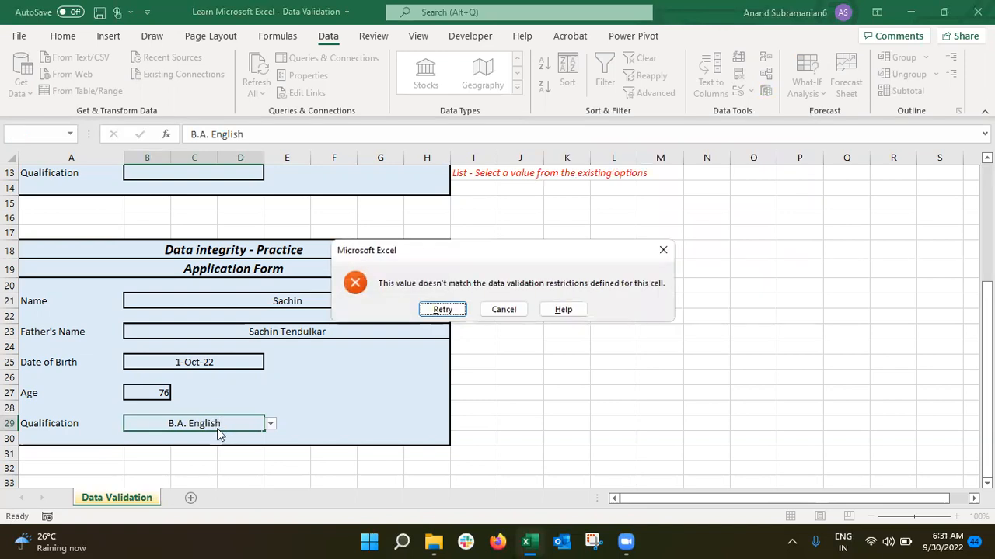
{"action": "key", "text": "Escape"}
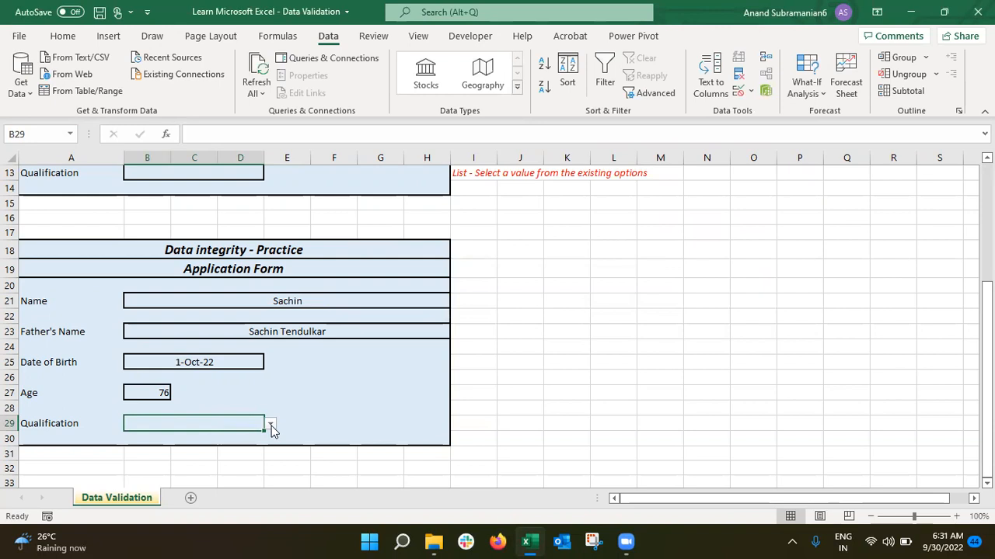
Step: Review the Qualification options and the cell's list validation settings without changing anything
{"action": "left_click", "coordinate": [271, 426]}
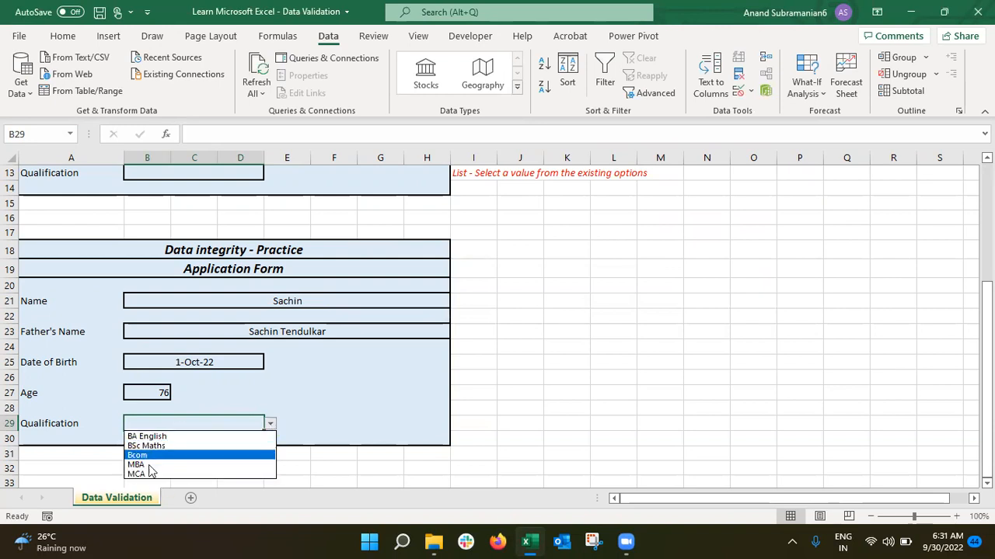
{"action": "key", "text": "Escape"}
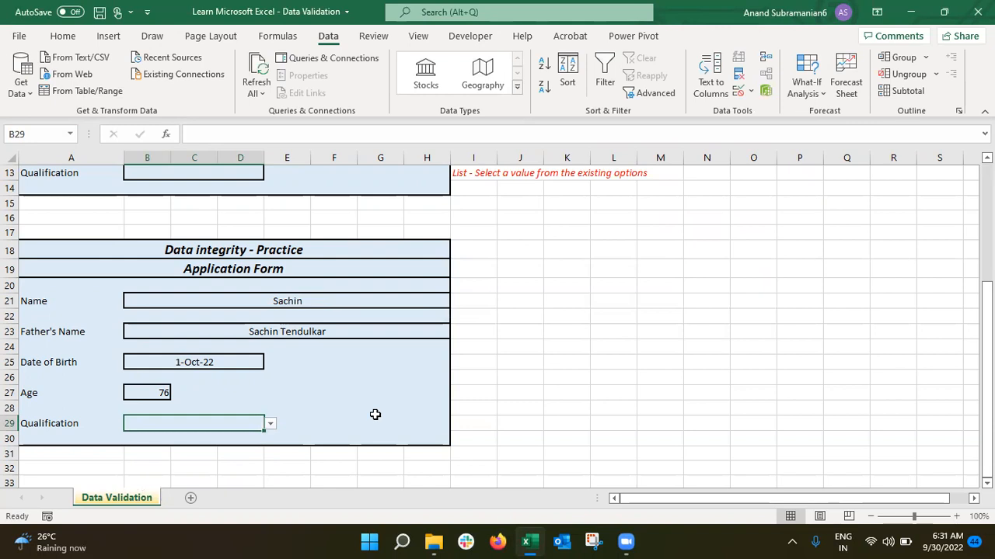
{"action": "left_click", "coordinate": [739, 92]}
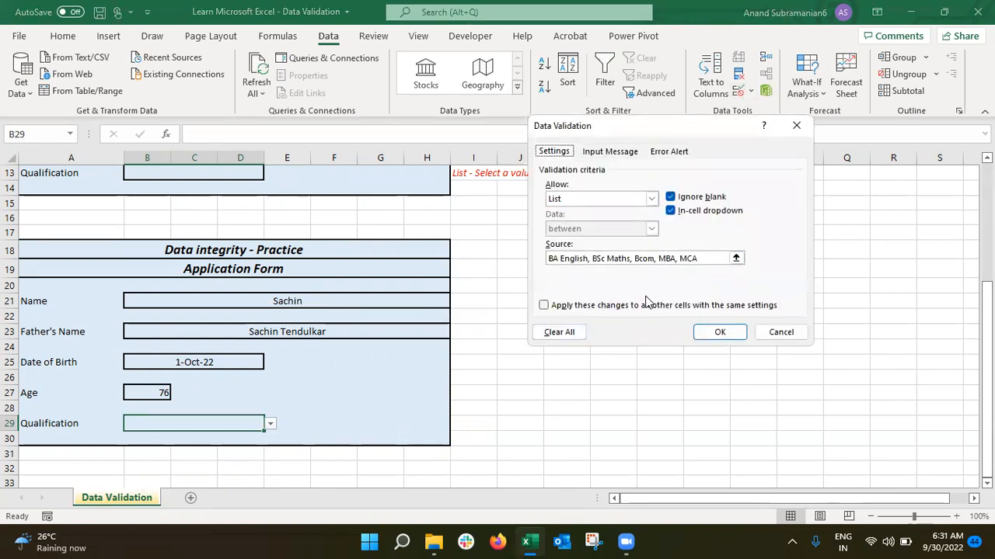
{"action": "key", "text": "Escape"}
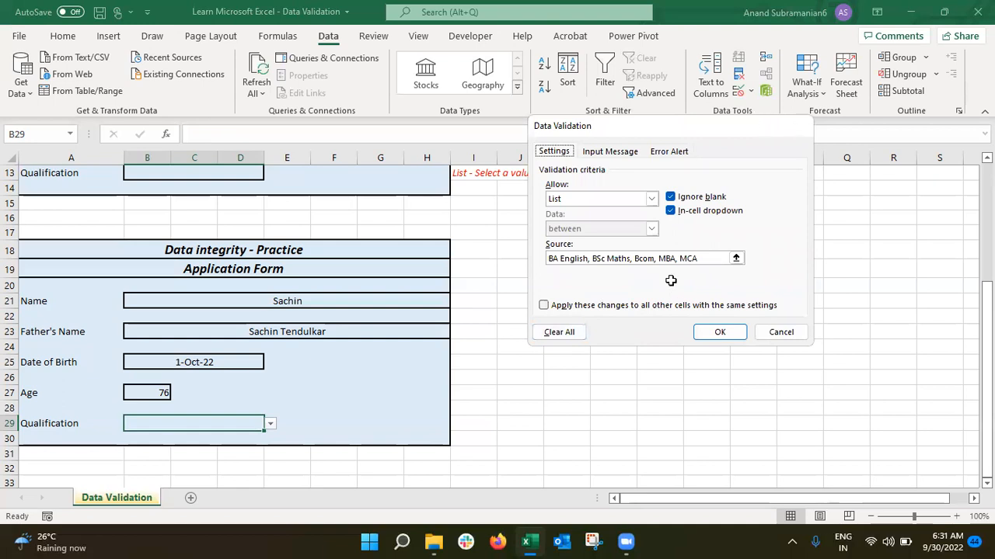